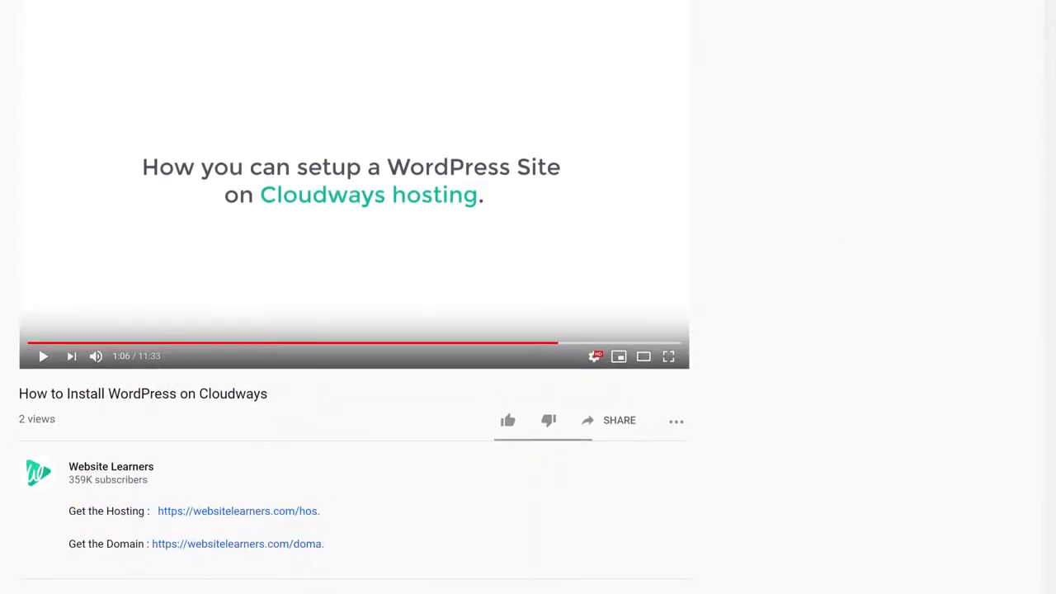
Open cloudways.com through the 'Get the Hosting' link in the video description
{"action": "left_click", "coordinate": [228, 512]}
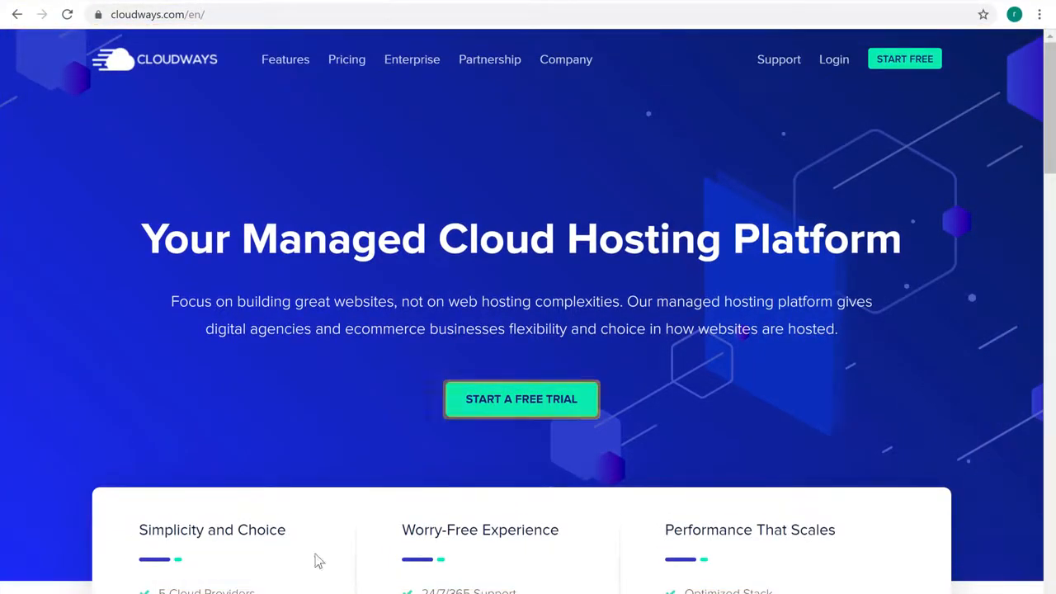
Sign up for a Cloudways free trial with first name, last name, e-mail and password
{"action": "left_click", "coordinate": [530, 408]}
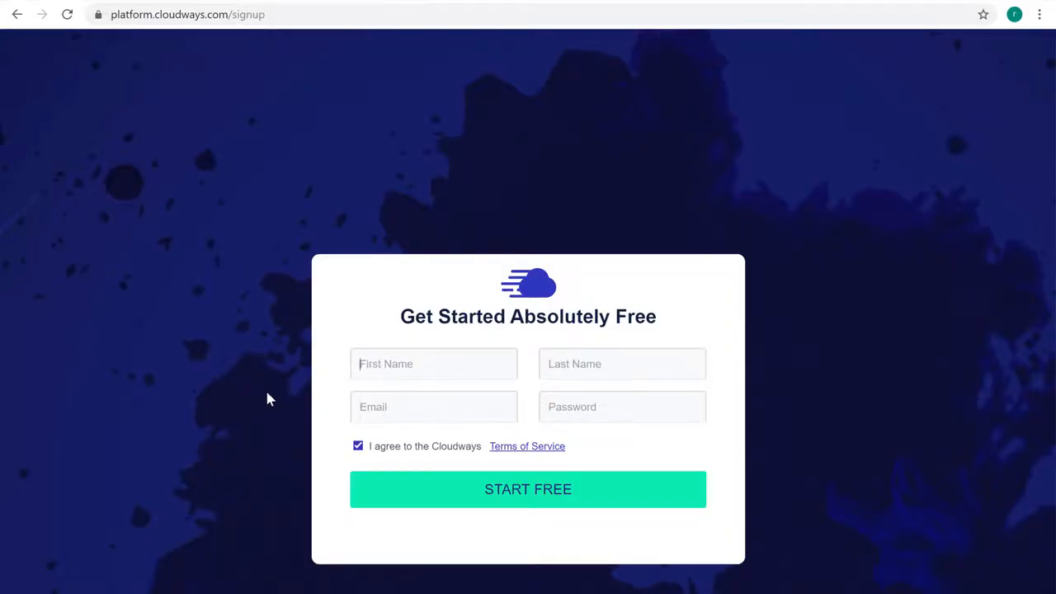
{"action": "key", "text": "Tab"}
{"action": "key", "text": "Tab"}
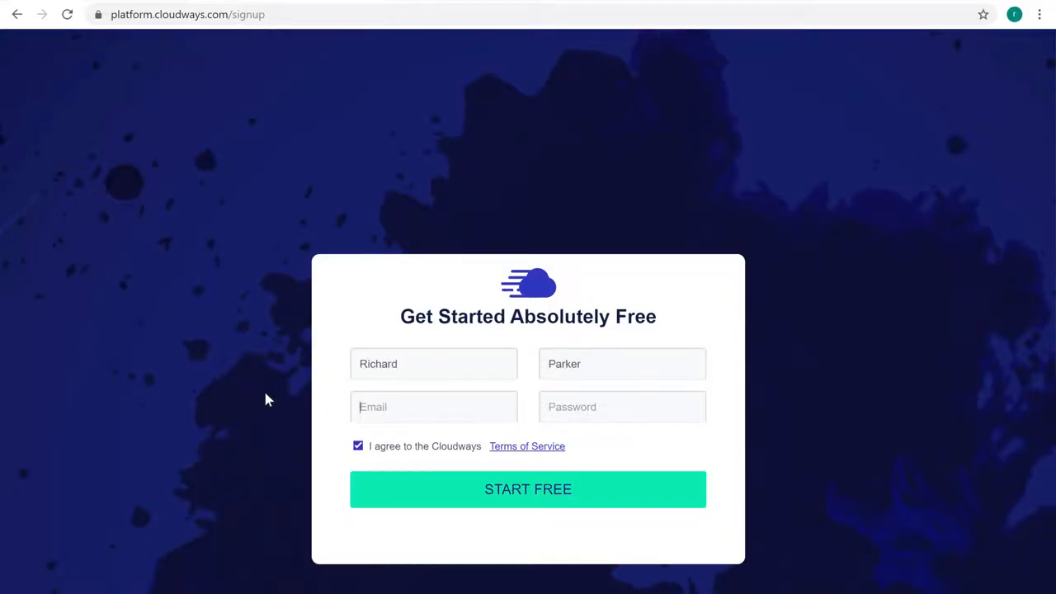
{"action": "key", "text": "Tab"}
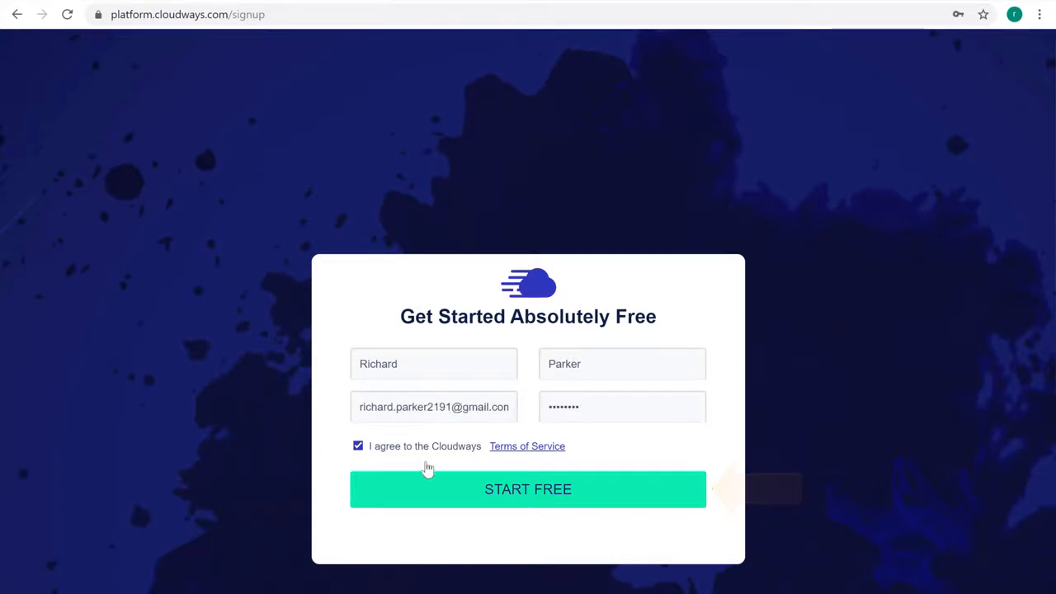
{"action": "left_click", "coordinate": [508, 502]}
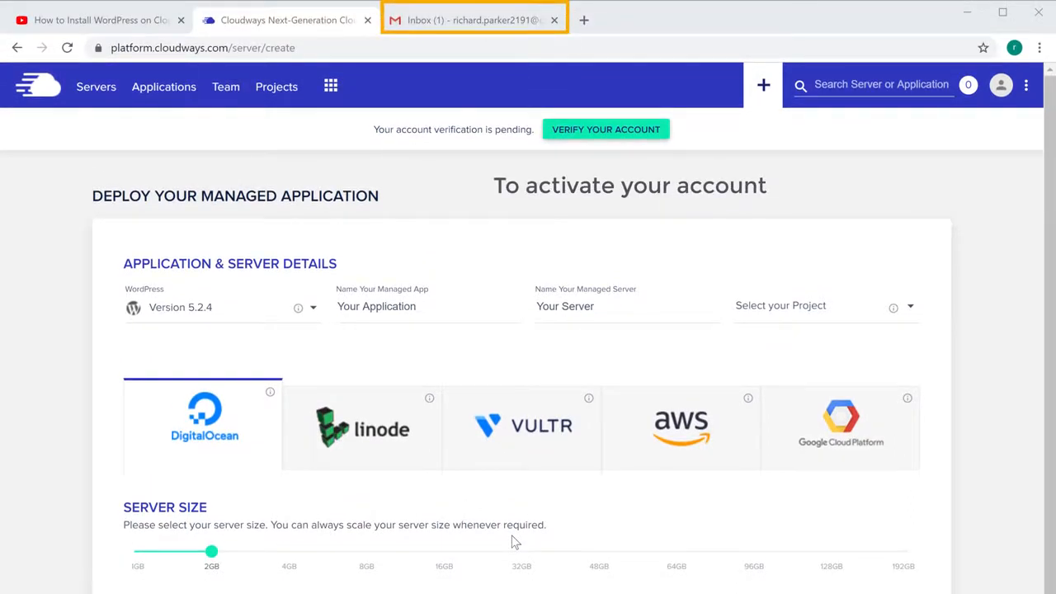
Activate the Cloudways account from the Cloudways Team email in Gmail
{"action": "left_click", "coordinate": [477, 27]}
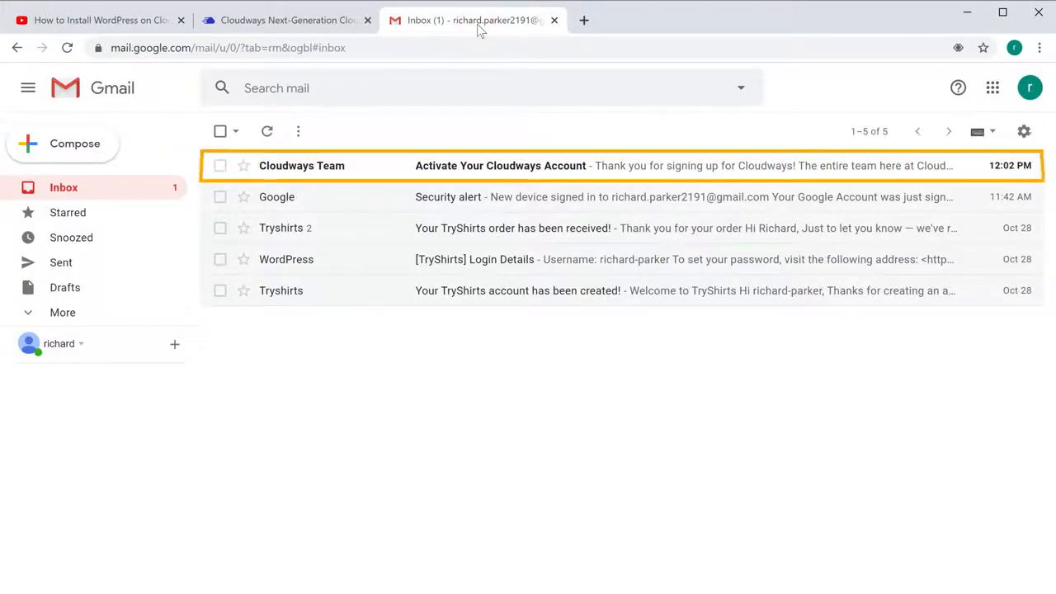
{"action": "left_click", "coordinate": [286, 170]}
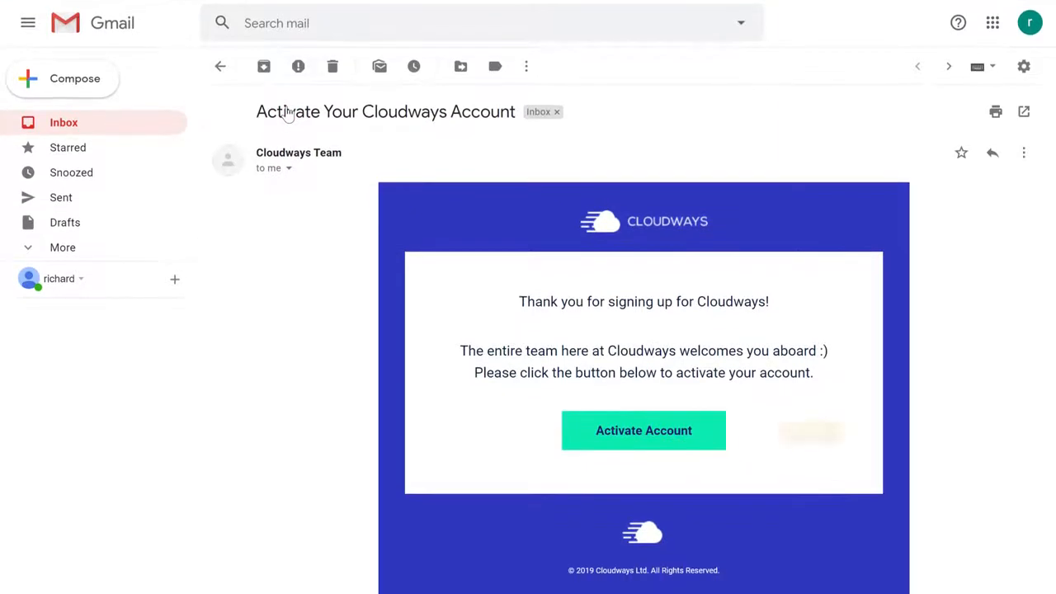
{"action": "left_click", "coordinate": [627, 444]}
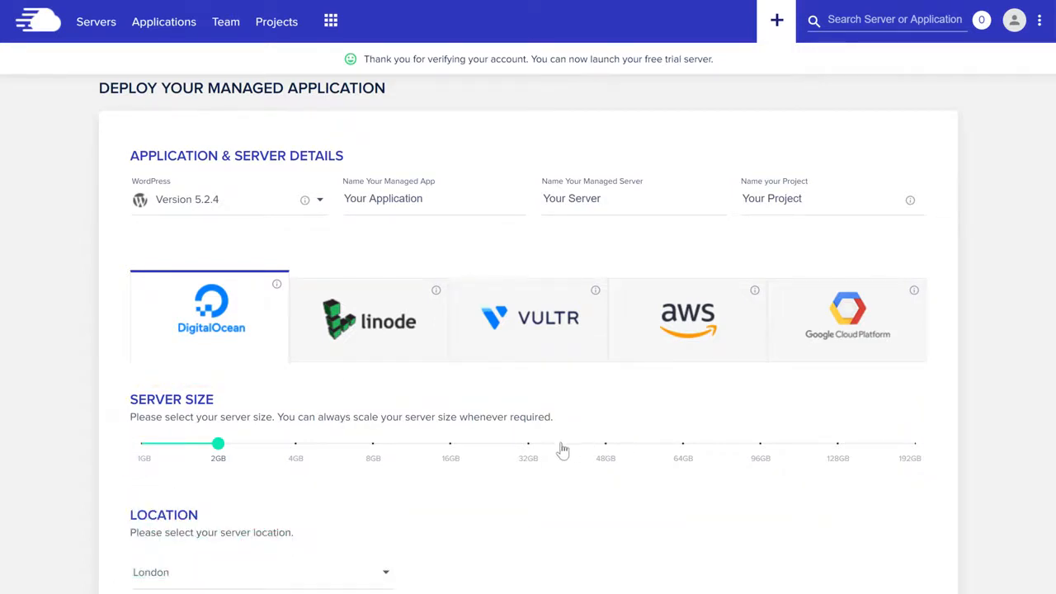
Launch a 1GB DigitalOcean server located in New York
{"action": "left_click", "coordinate": [146, 475]}
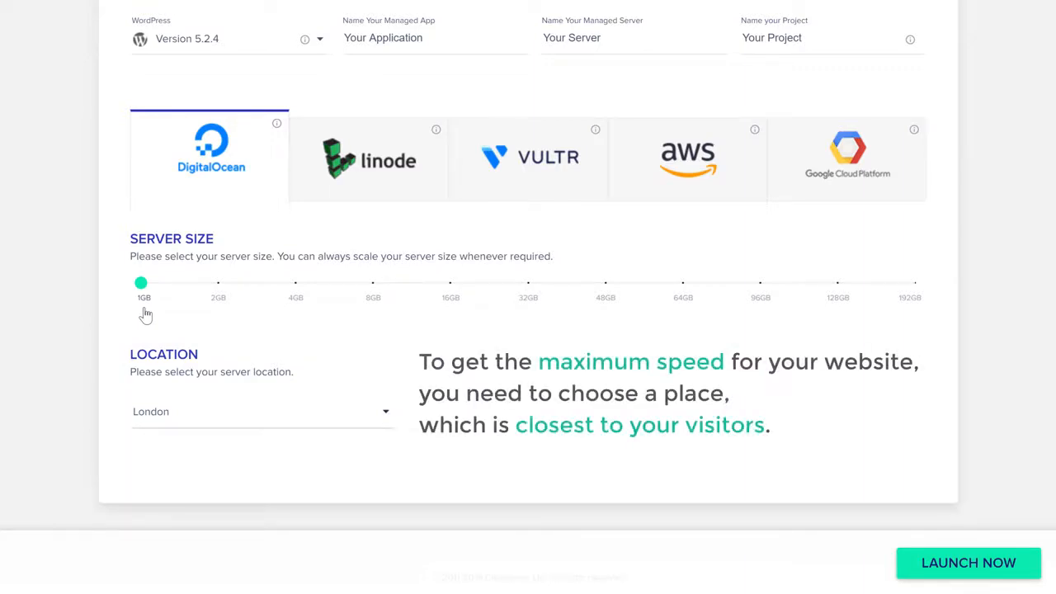
{"action": "left_click", "coordinate": [149, 426]}
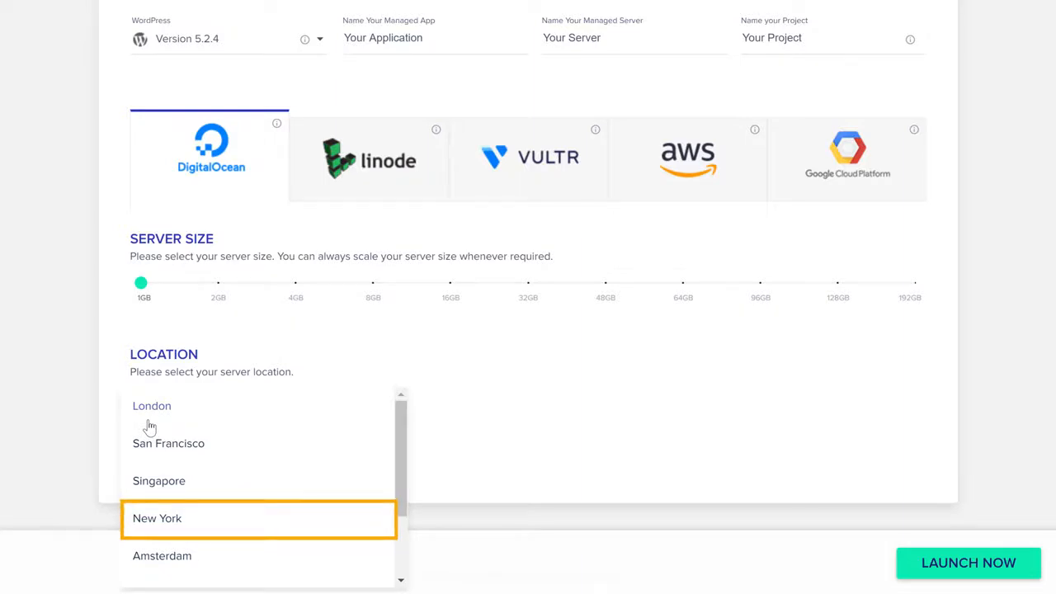
{"action": "left_click", "coordinate": [153, 520]}
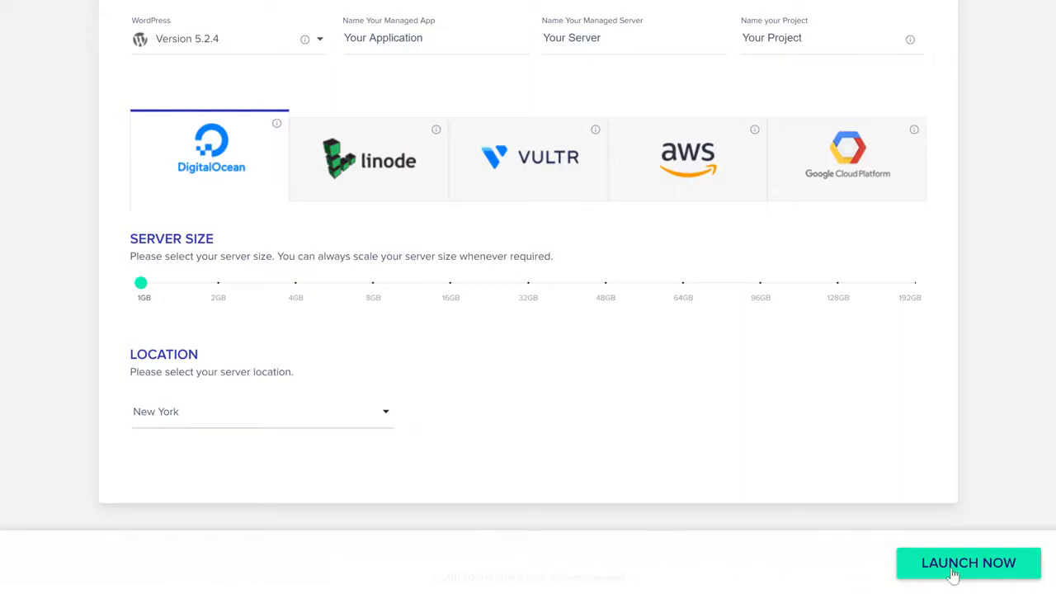
{"action": "left_click", "coordinate": [953, 570]}
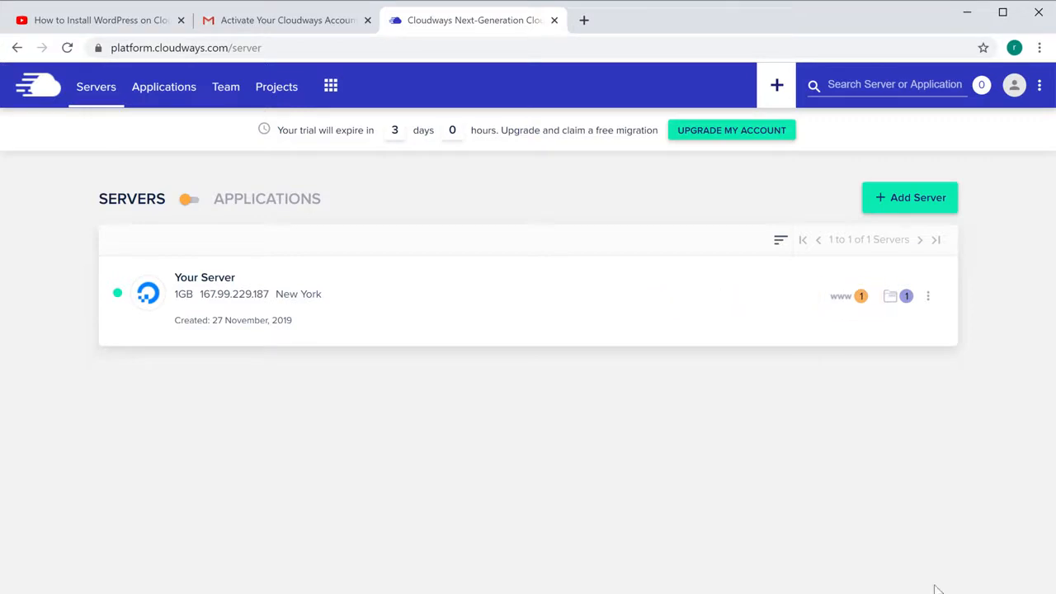
Open Your Application's access details and load its Application URL in a new tab
{"action": "left_click", "coordinate": [861, 299]}
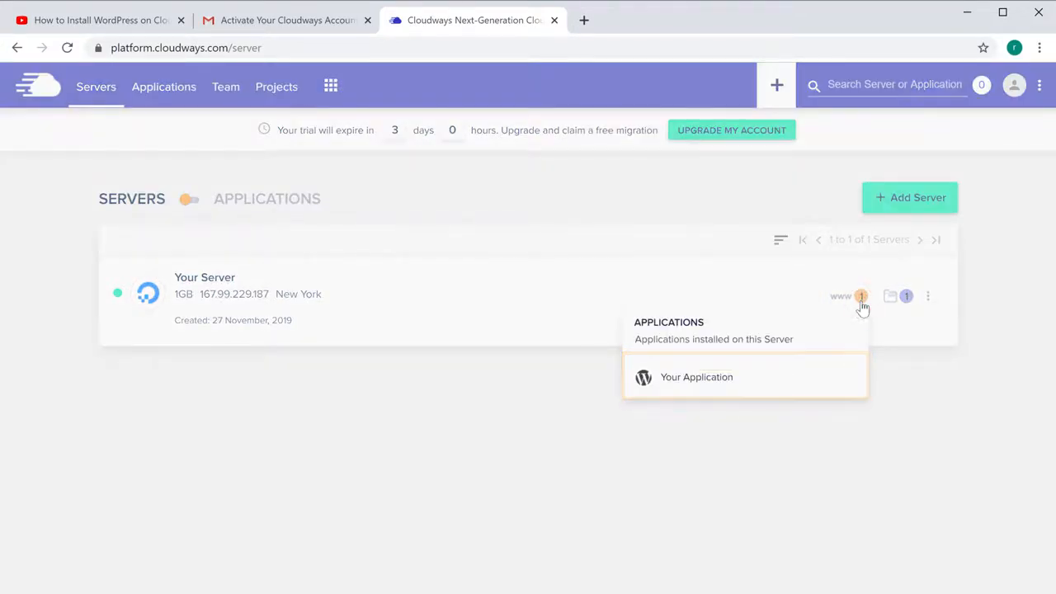
{"action": "left_click", "coordinate": [697, 381]}
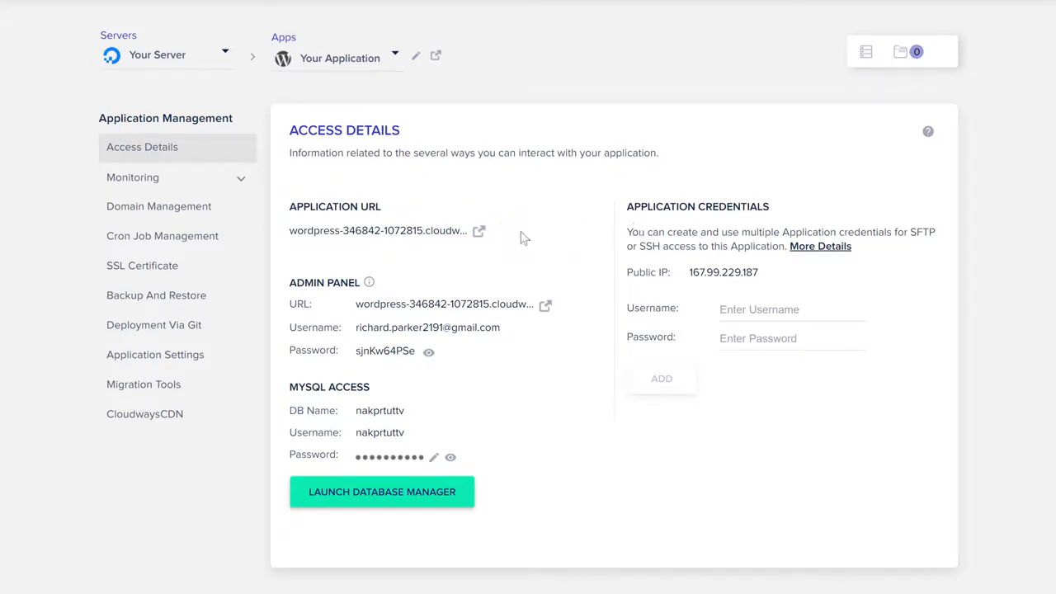
{"action": "left_click", "coordinate": [480, 234]}
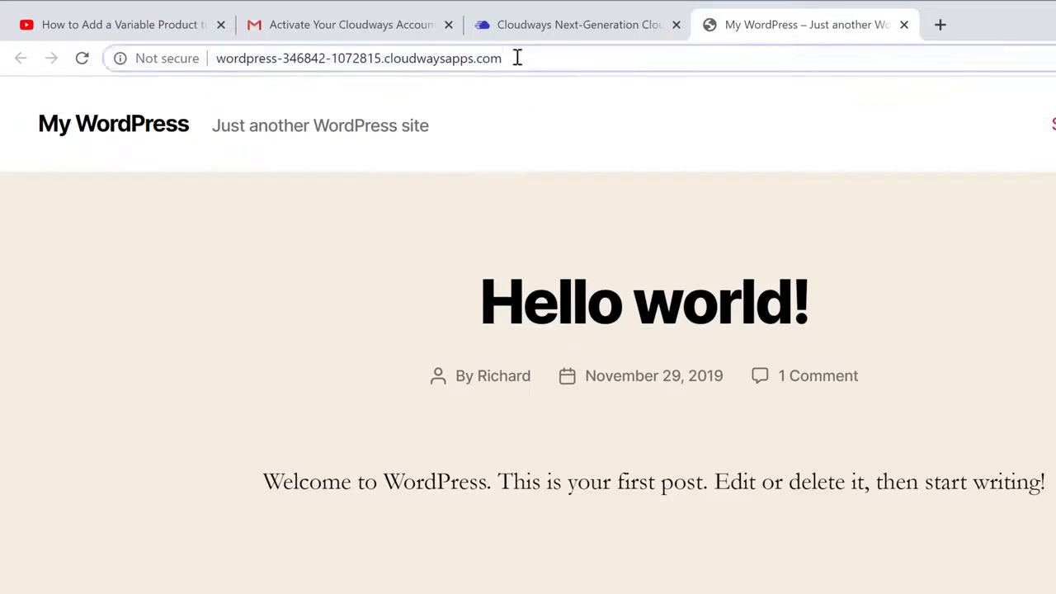
Load the site's /login page and paste in the admin username copied from Cloudways
{"action": "type", "text": "/login"}
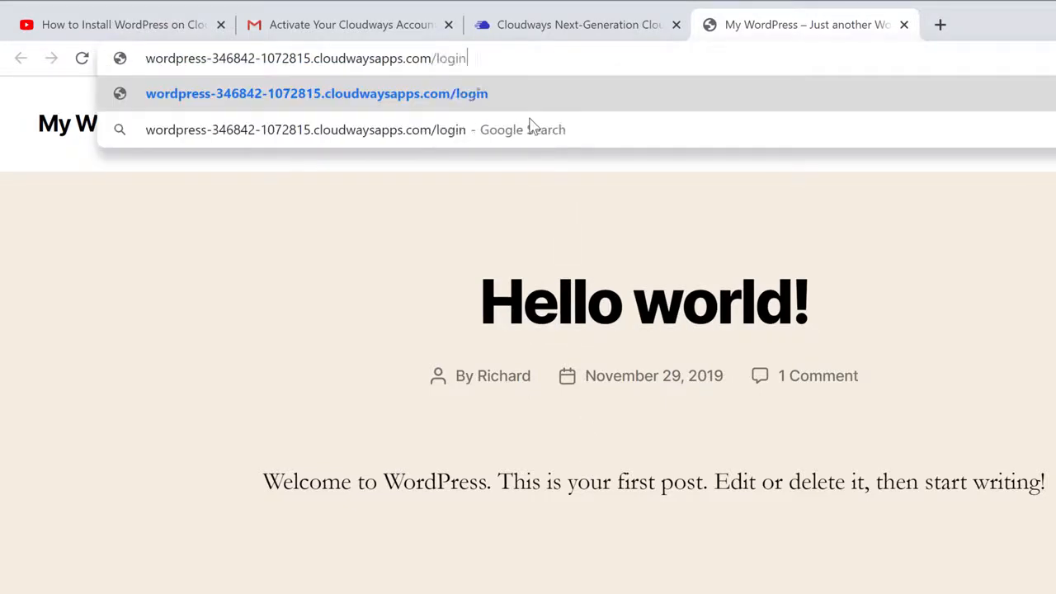
{"action": "key", "text": "Return"}
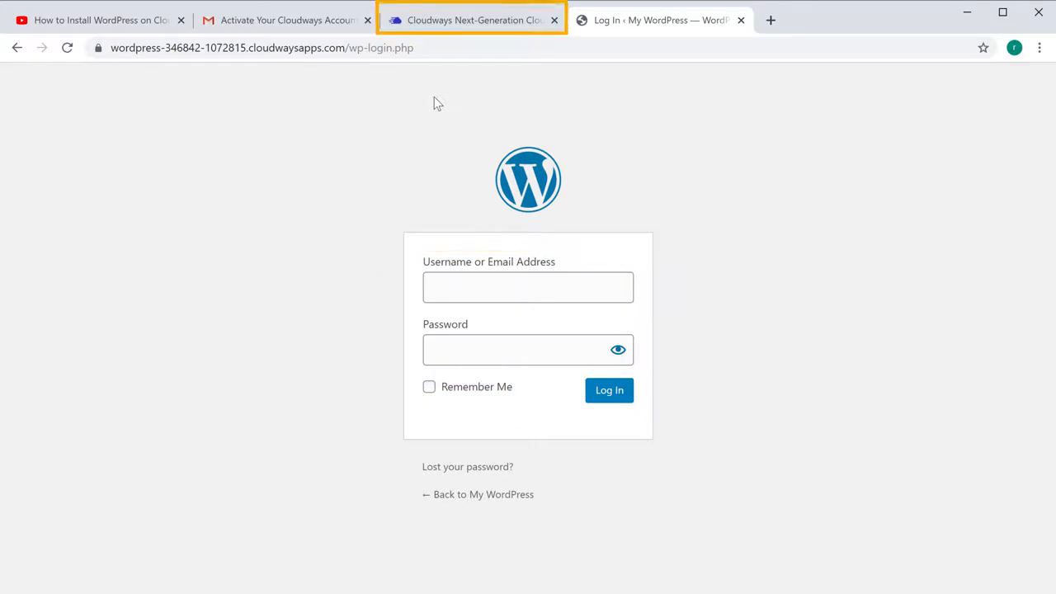
{"action": "left_click", "coordinate": [445, 28]}
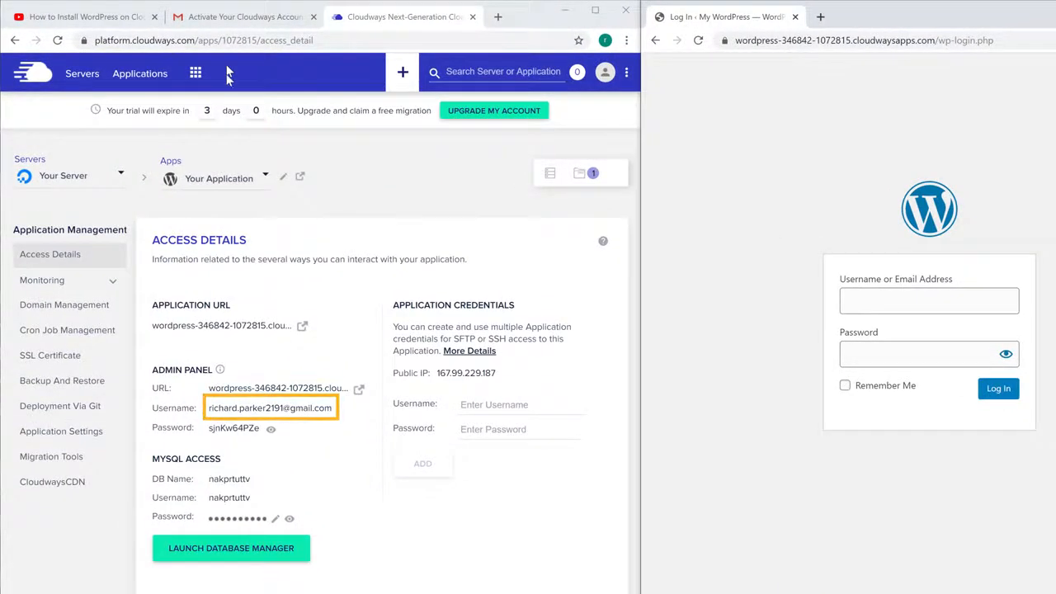
{"action": "left_click", "coordinate": [246, 411]}
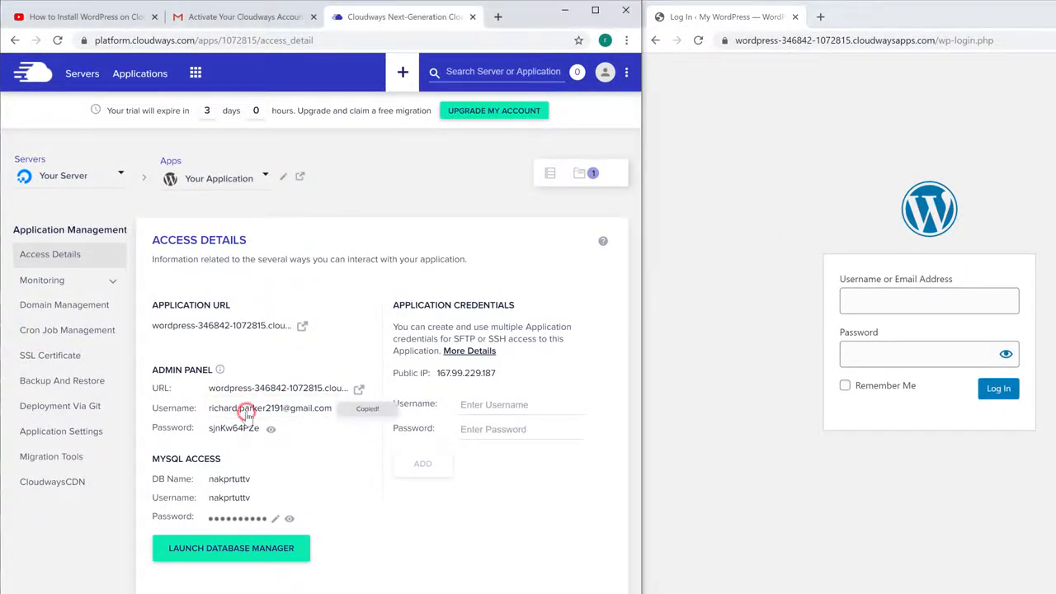
{"action": "left_click", "coordinate": [865, 301]}
{"action": "right_click", "coordinate": [866, 301]}
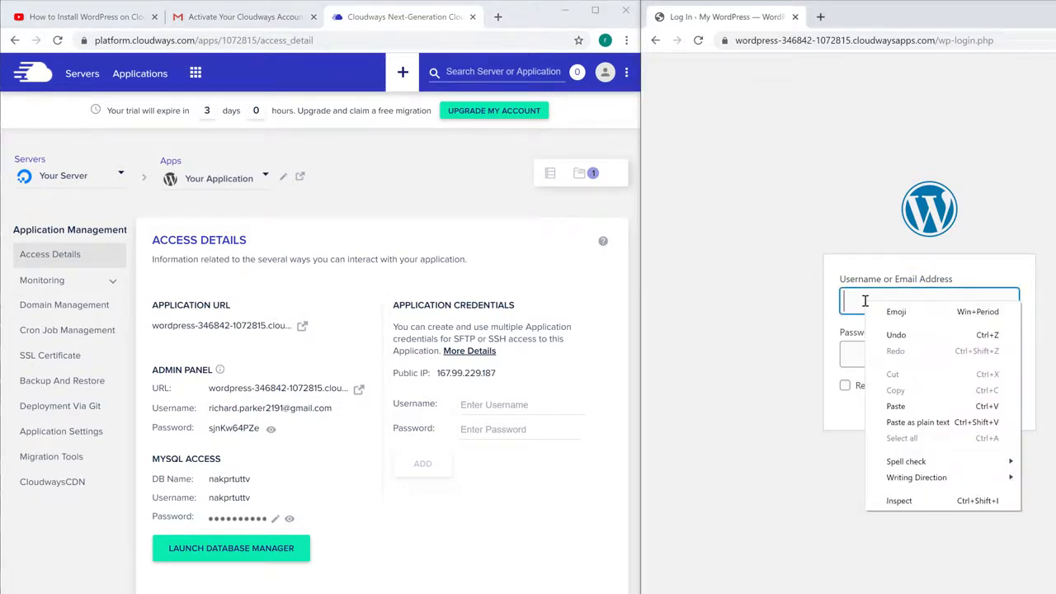
{"action": "left_click", "coordinate": [896, 405]}
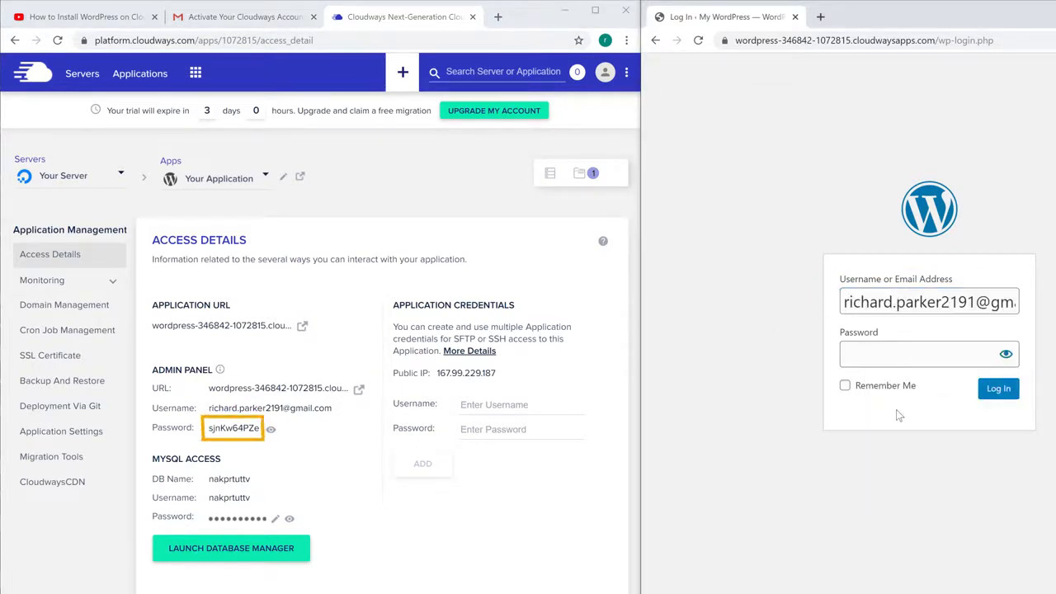
Paste the copied admin password and log in to the WordPress admin
{"action": "left_click", "coordinate": [227, 437]}
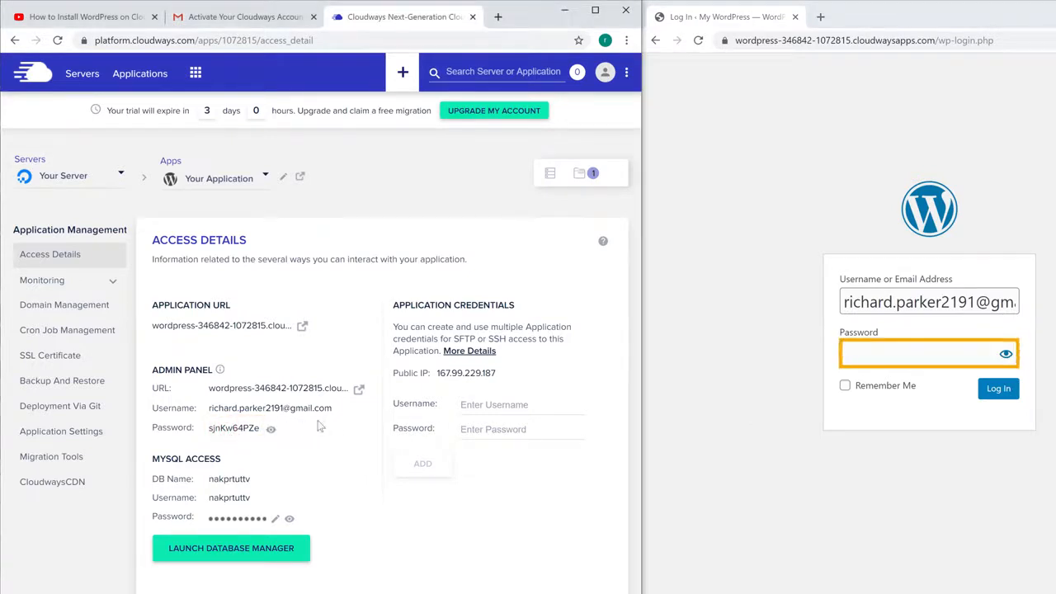
{"action": "left_click", "coordinate": [731, 381]}
{"action": "right_click", "coordinate": [886, 358]}
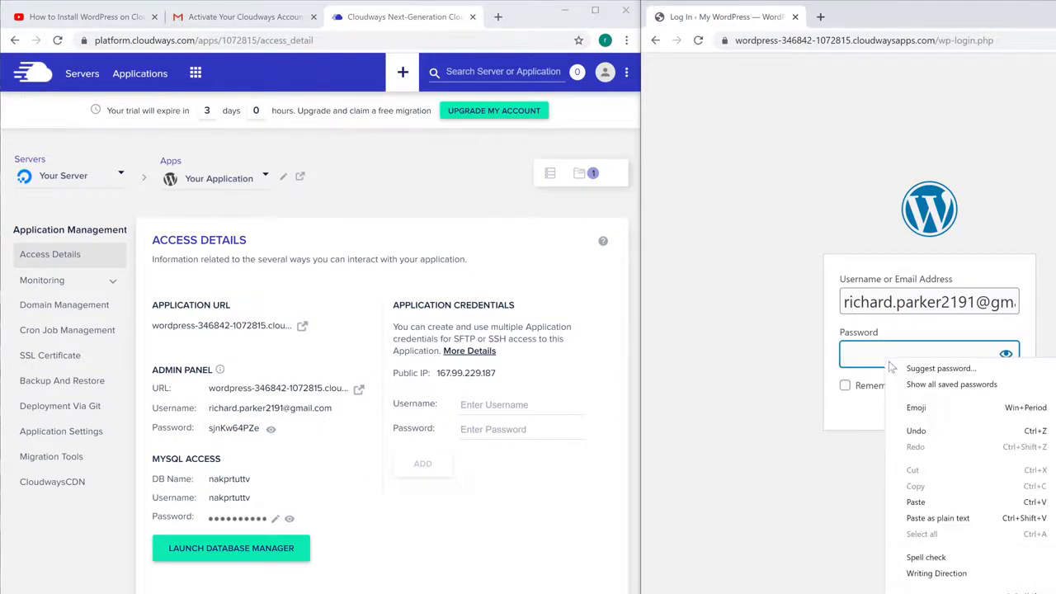
{"action": "left_click", "coordinate": [917, 502]}
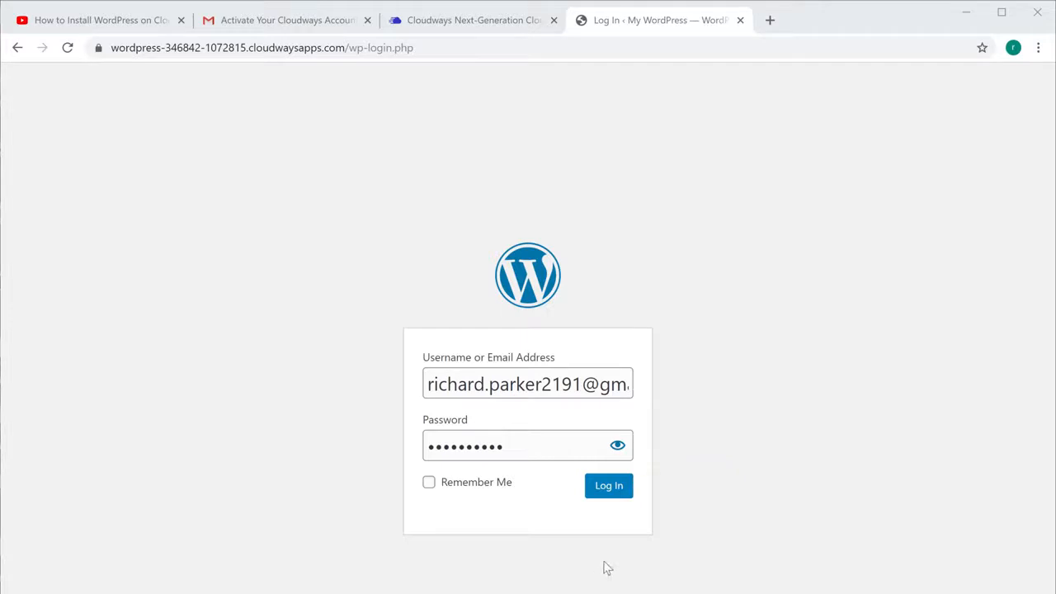
{"action": "left_click", "coordinate": [609, 491]}
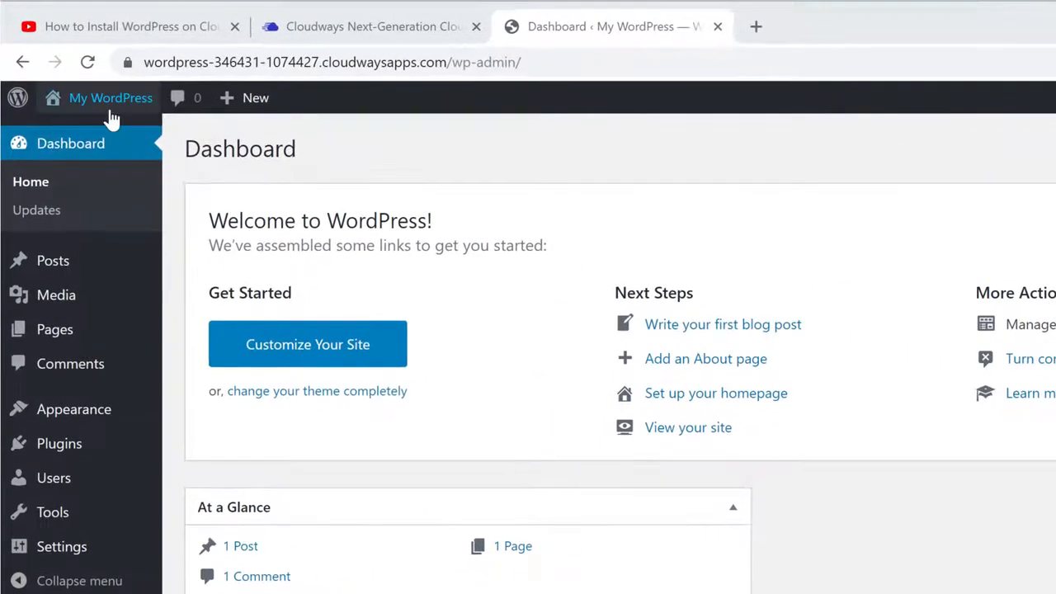
Visit the site's front page from the My WordPress admin-bar menu
{"action": "mouse_move", "coordinate": [86, 82]}
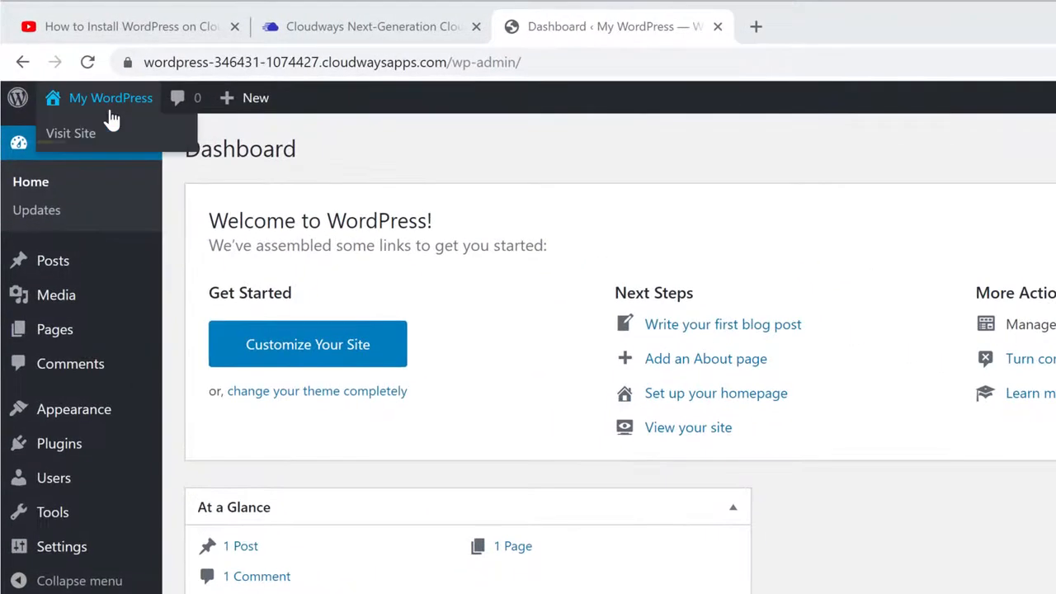
{"action": "left_click", "coordinate": [65, 147]}
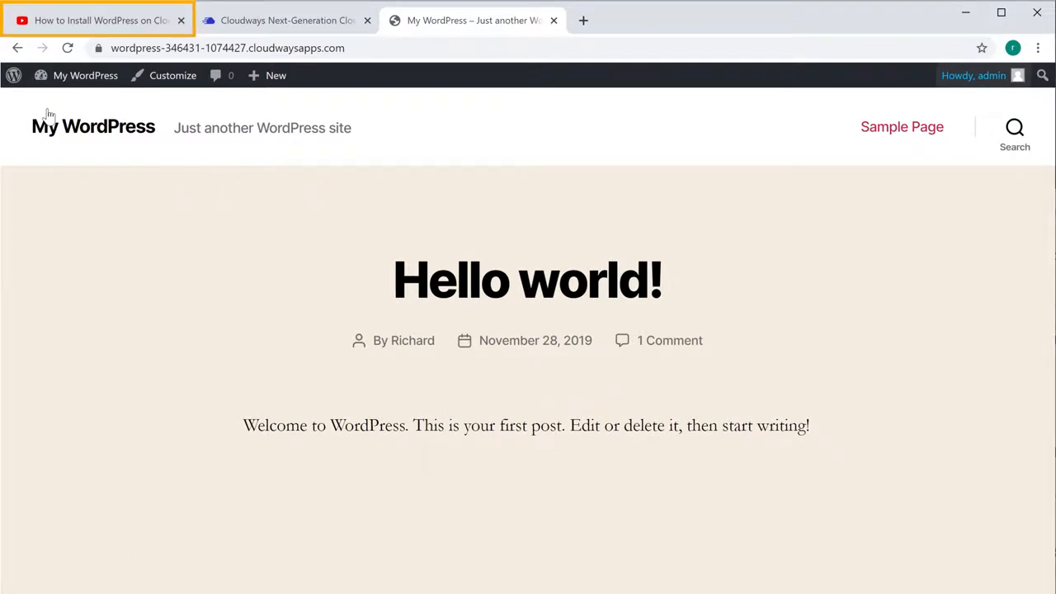
Back on the YouTube video, open GoDaddy's $0.99 .com offer from the description link
{"action": "left_click", "coordinate": [102, 28]}
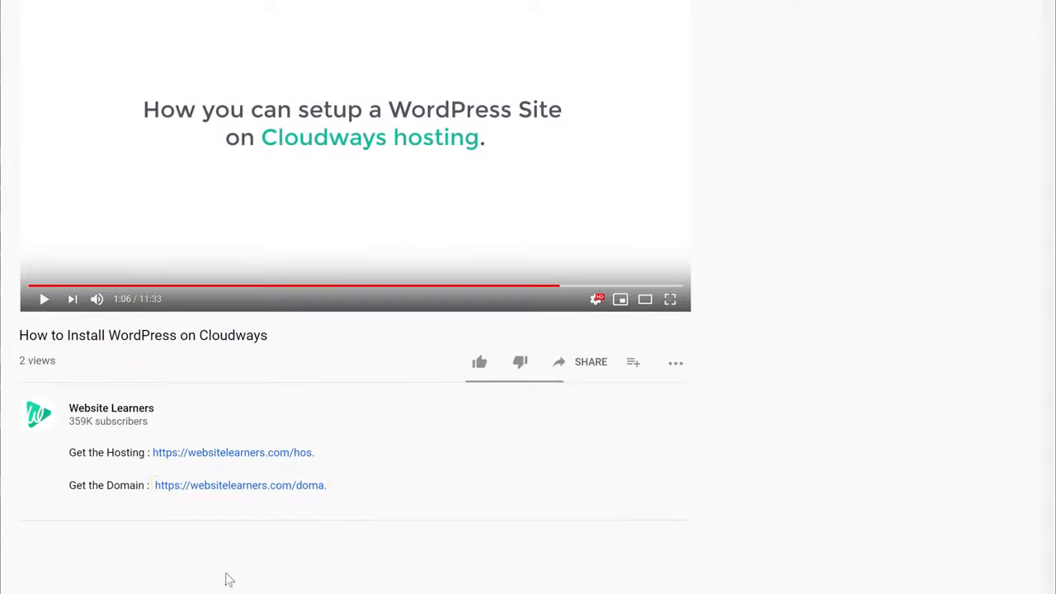
{"action": "left_click", "coordinate": [233, 491]}
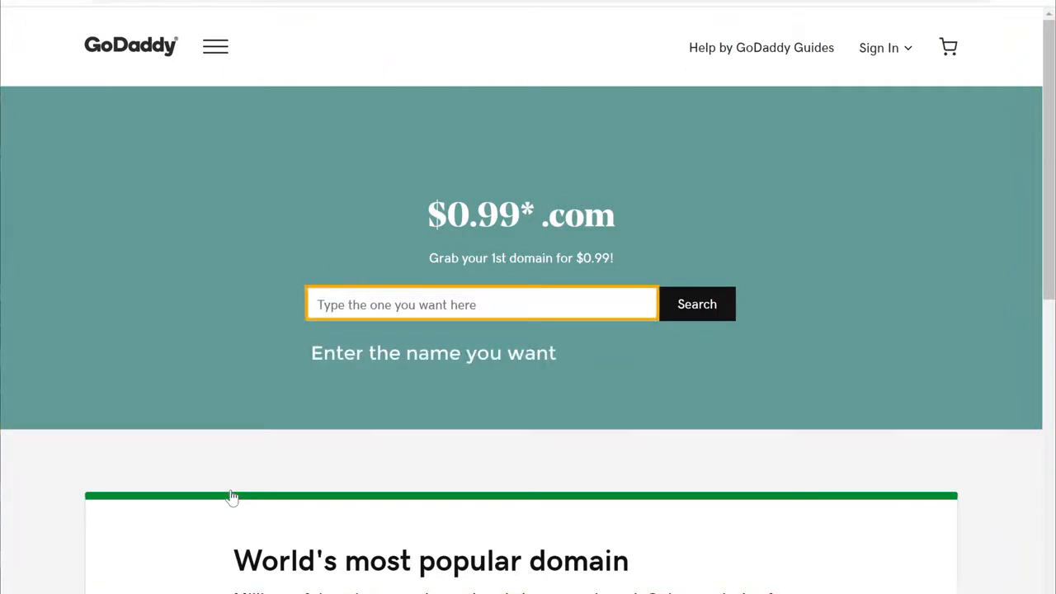
Search for storesuit.com and add it to the cart without privacy or email add-ons
{"action": "left_click", "coordinate": [489, 304]}
{"action": "type", "text": "storesuit.com"}
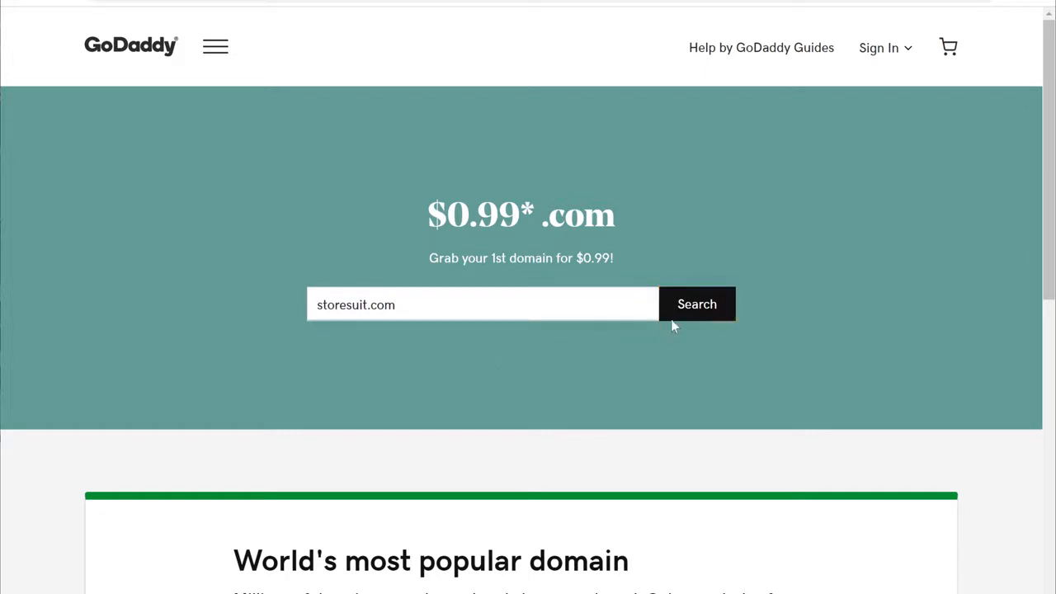
{"action": "left_click", "coordinate": [691, 315]}
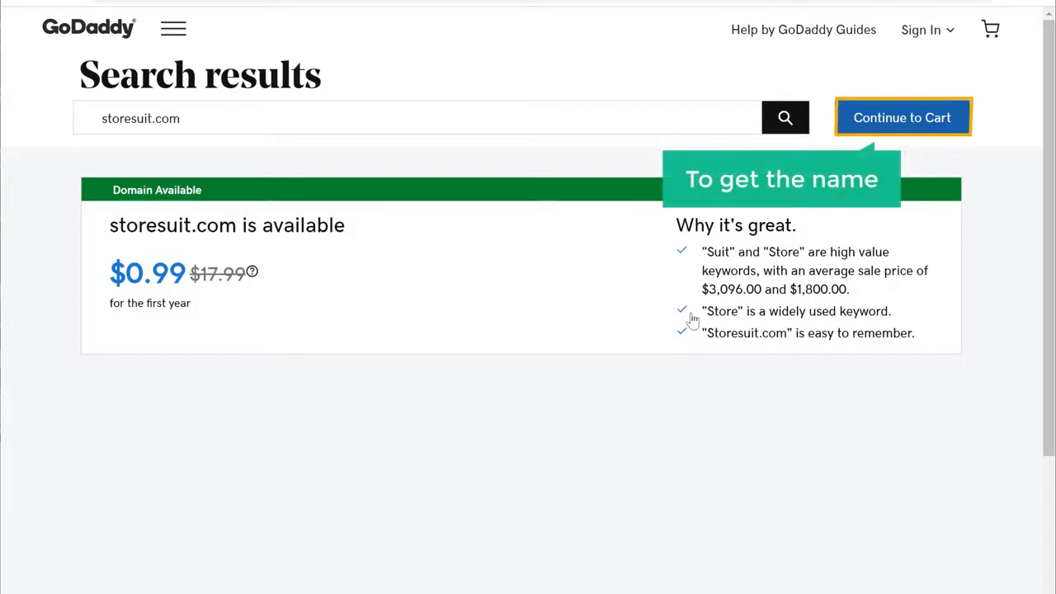
{"action": "left_click", "coordinate": [877, 128]}
{"action": "scroll", "coordinate": [878, 128], "scroll_direction": "down", "scroll_amount": 3}
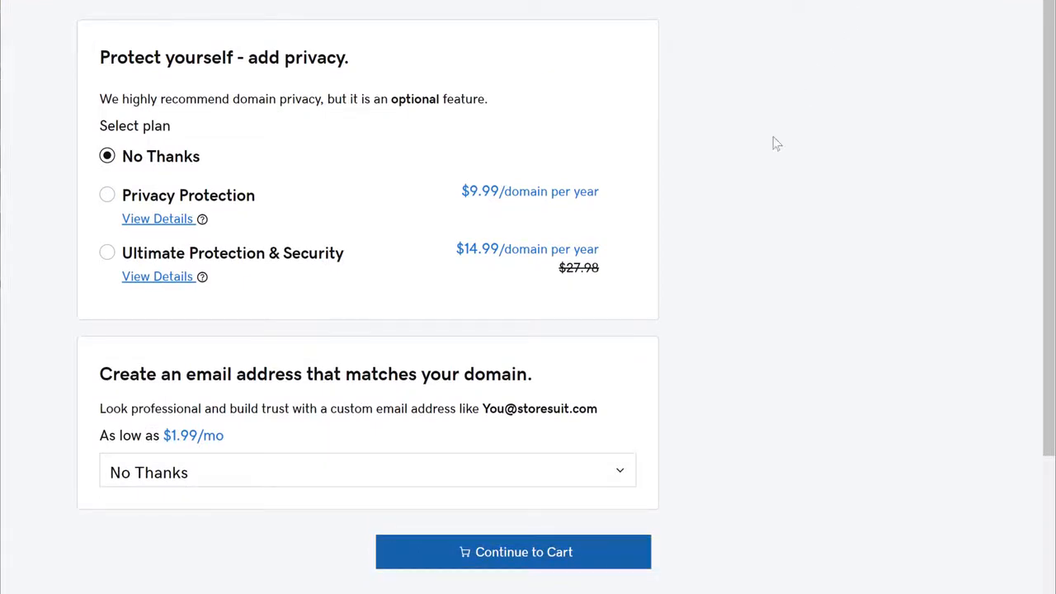
{"action": "left_click", "coordinate": [509, 566]}
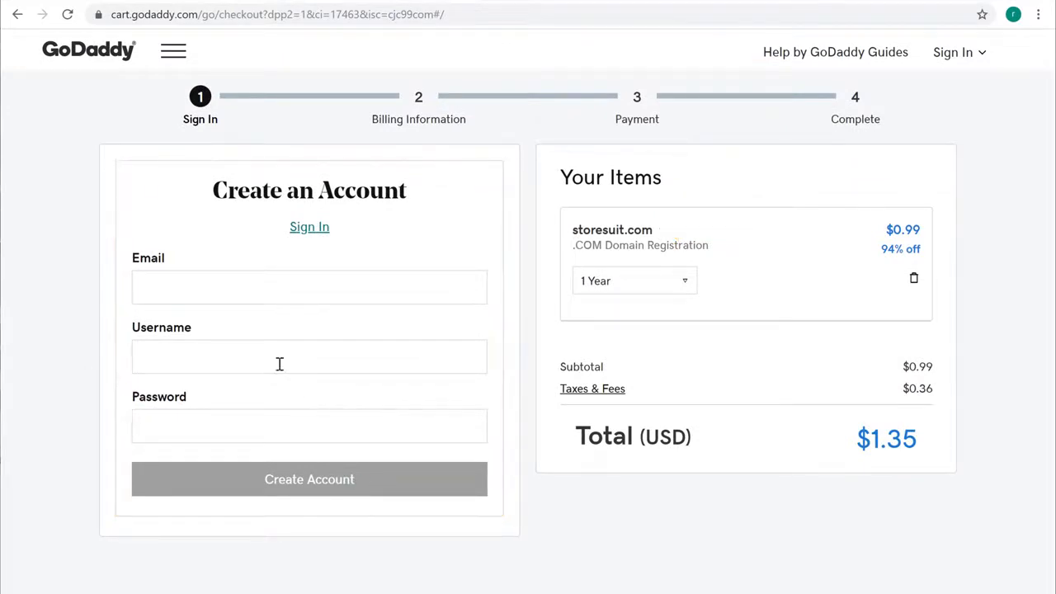
Create a GoDaddy account with an e-mail, username and password
{"action": "left_click", "coordinate": [223, 285]}
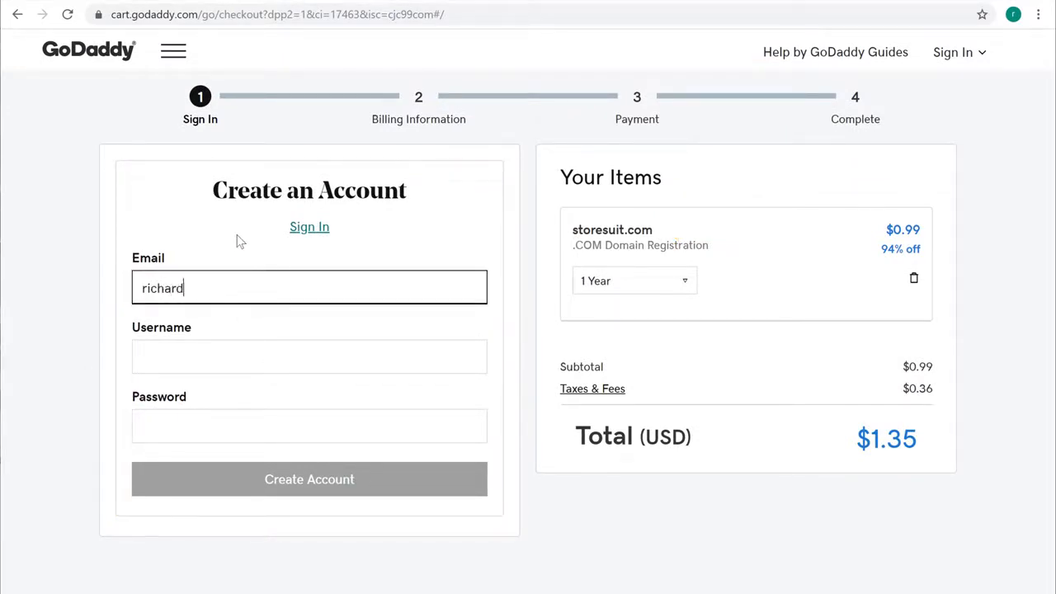
{"action": "key", "text": "Tab"}
{"action": "type", "text": "StoreSuit"}
{"action": "key", "text": "Tab"}
{"action": "type", "text": "S••••"}
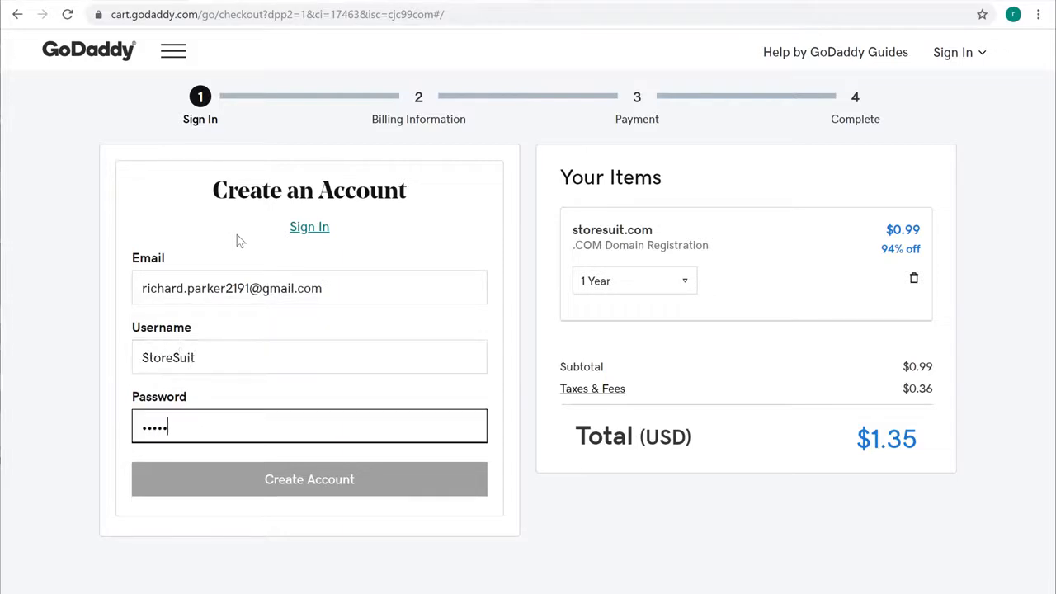
{"action": "type", "text": "••••"}
{"action": "key", "text": "Tab"}
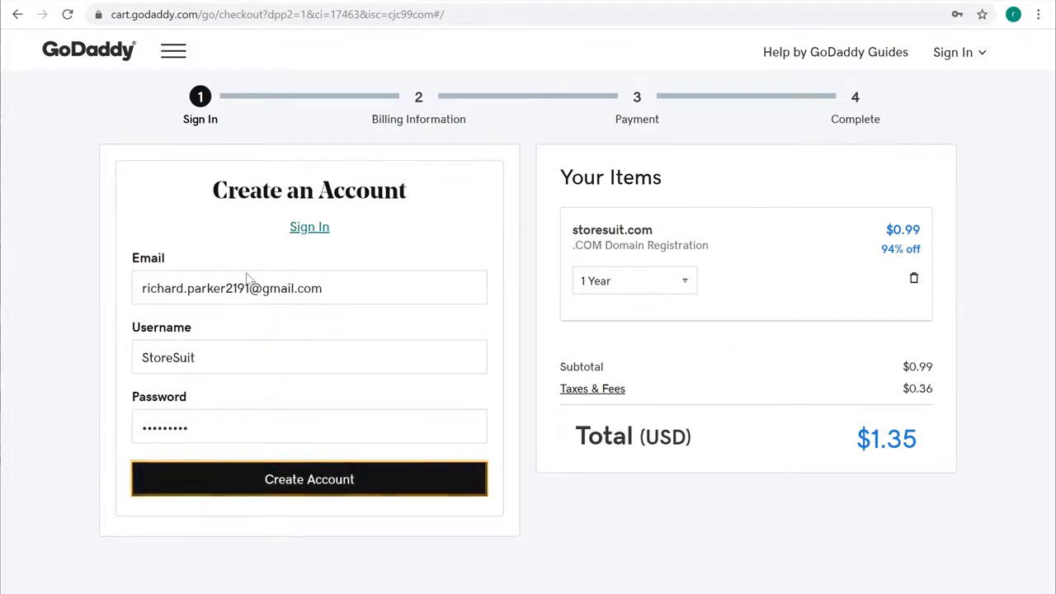
{"action": "left_click", "coordinate": [286, 493]}
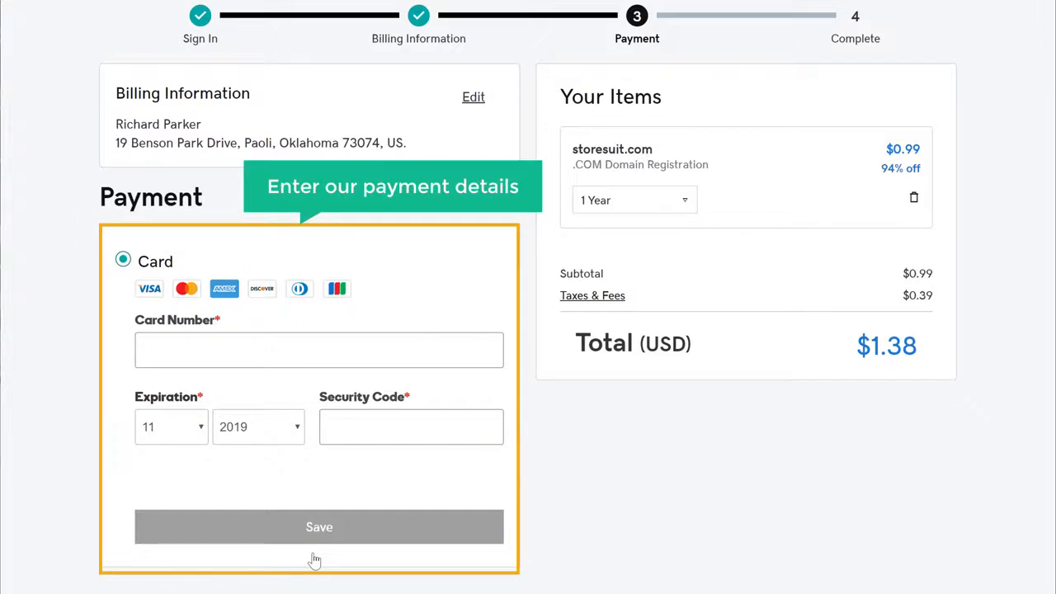
Save the card payment details and complete the $1.35 storesuit.com purchase
{"action": "left_click", "coordinate": [227, 355]}
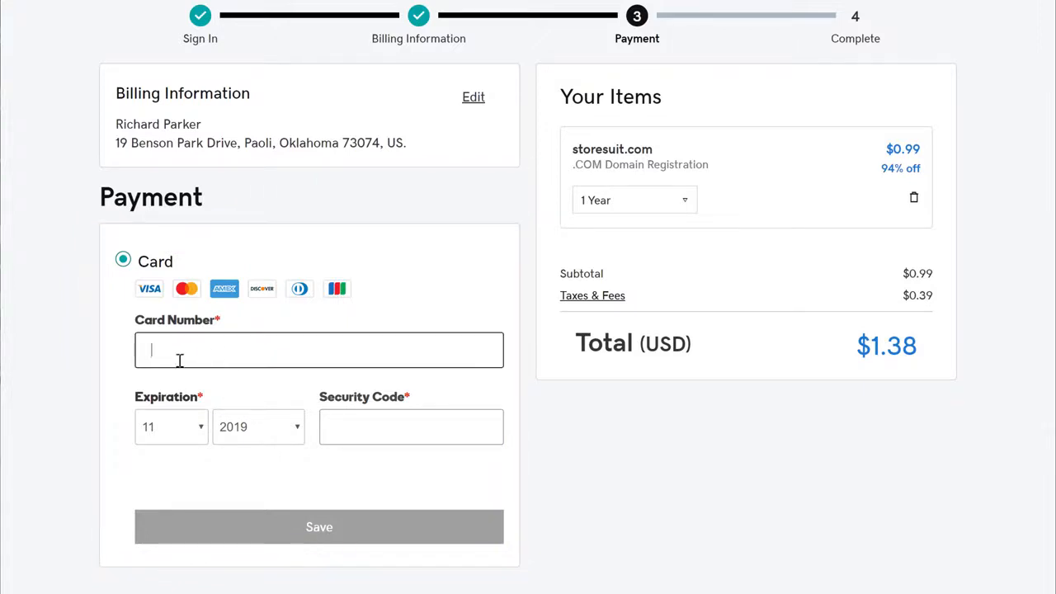
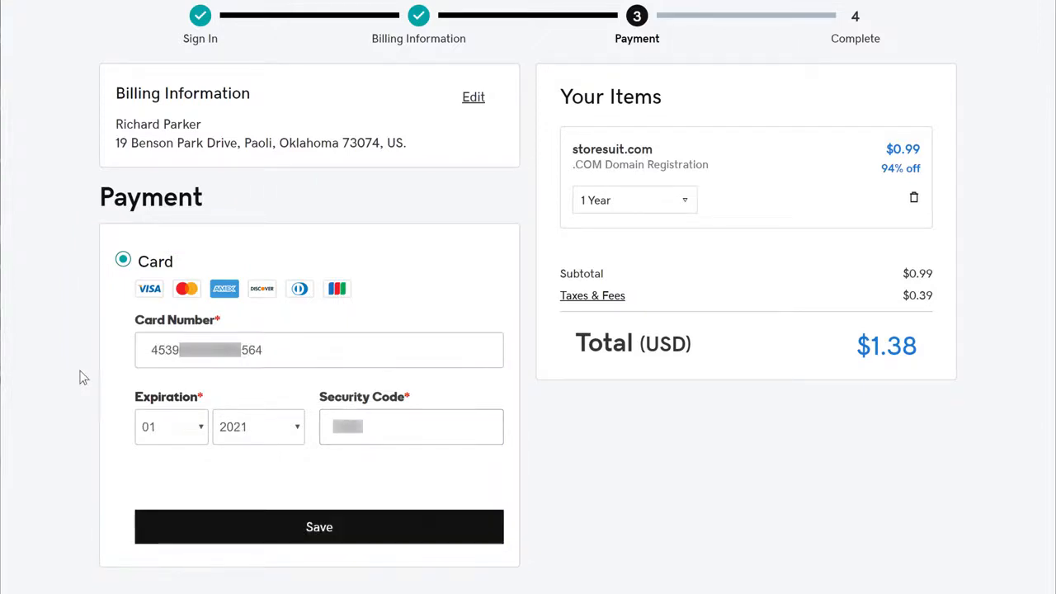
{"action": "left_click", "coordinate": [319, 534]}
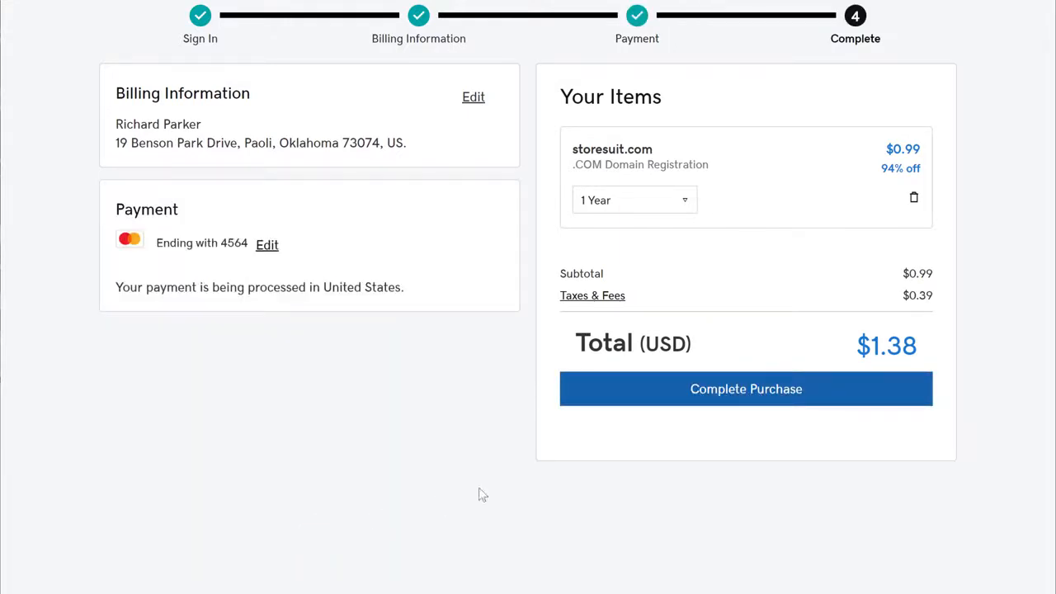
{"action": "left_click", "coordinate": [735, 402]}
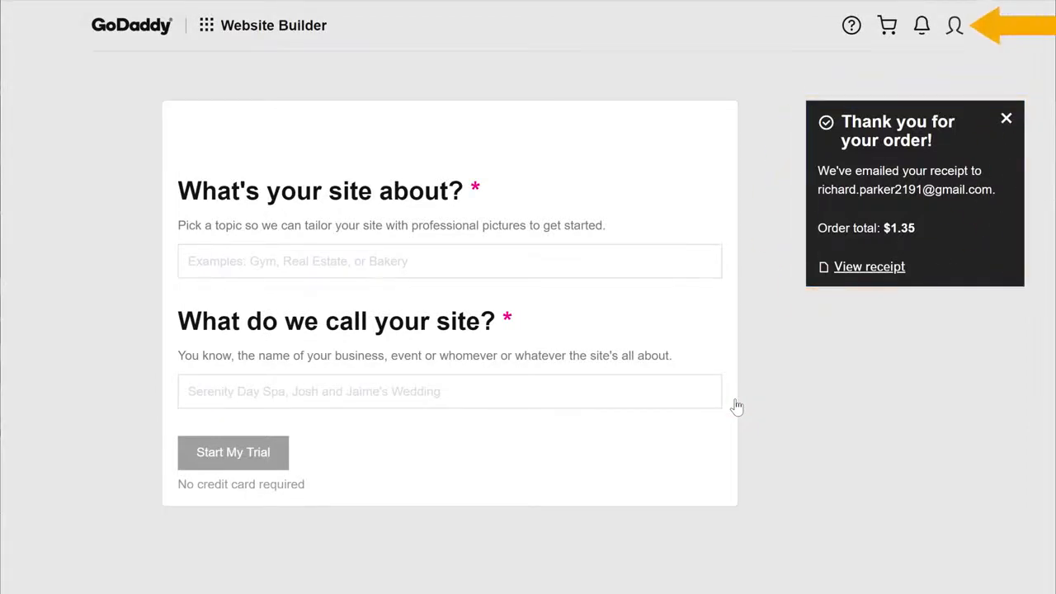
Check that storesuit.com appears in GoDaddy's My Products, then return to the Cloudways application details
{"action": "left_click", "coordinate": [955, 30]}
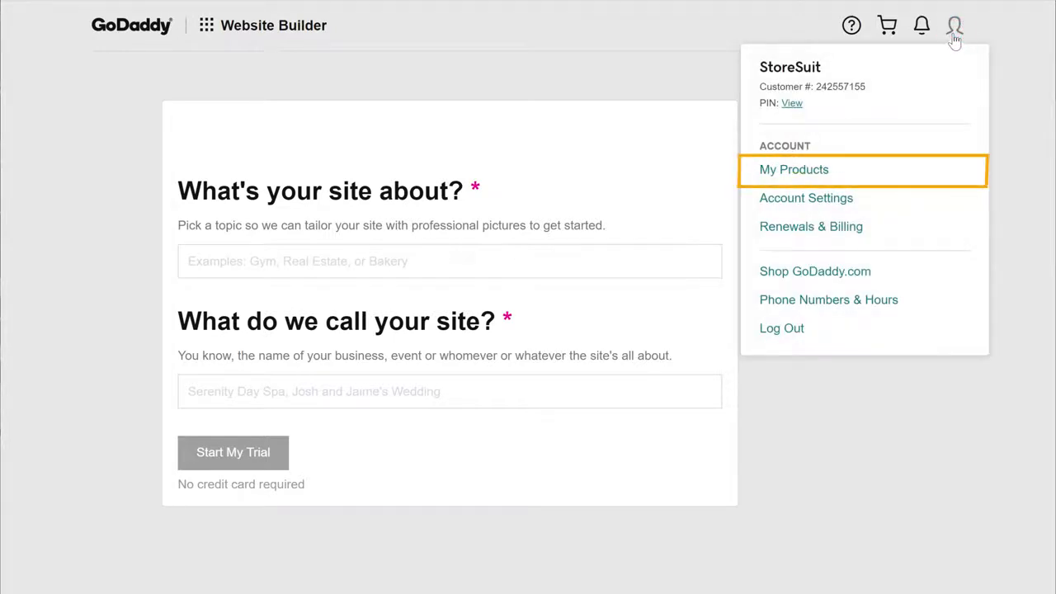
{"action": "left_click", "coordinate": [792, 175]}
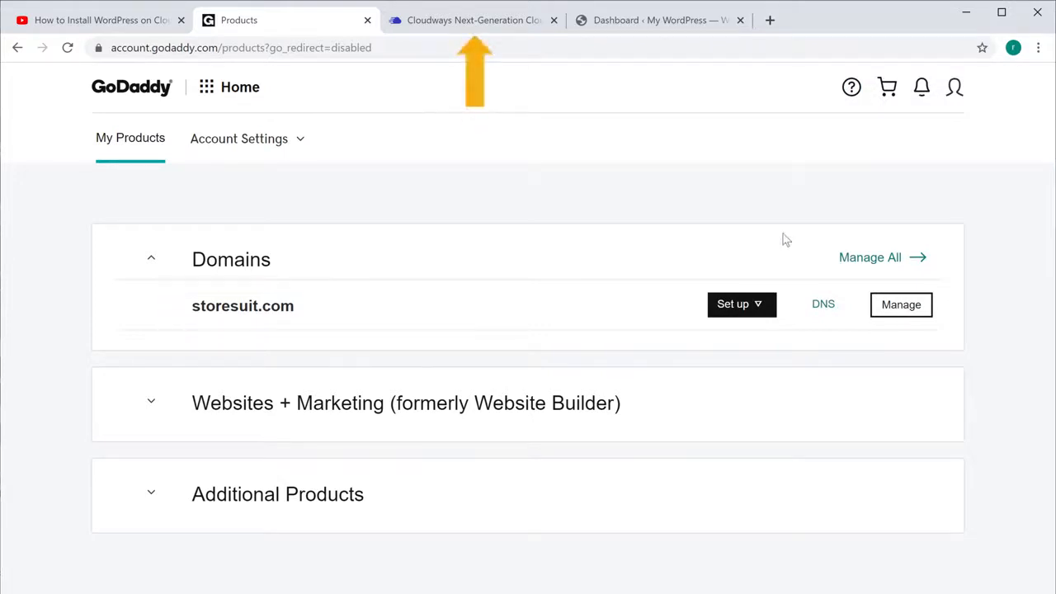
{"action": "left_click", "coordinate": [467, 23]}
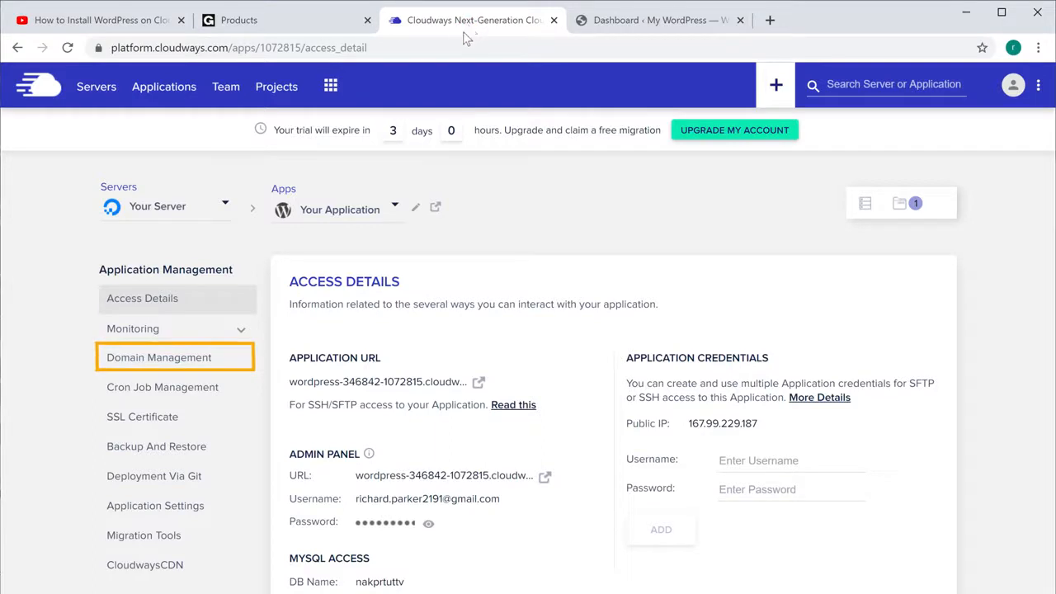
Save storesuit.com as the Cloudways application's primary domain and go back to its access details
{"action": "left_click", "coordinate": [130, 368]}
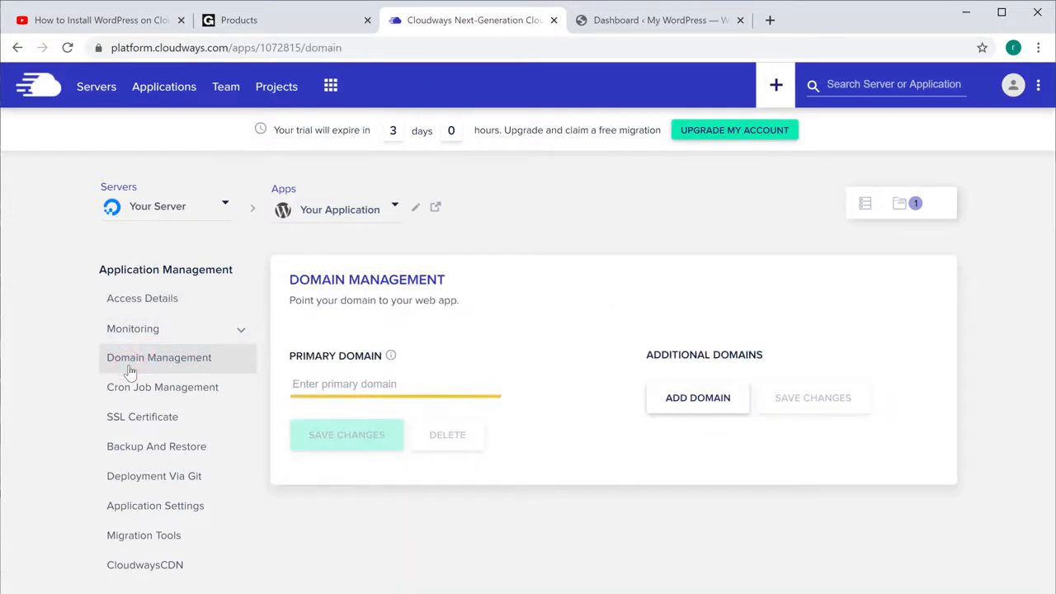
{"action": "left_click", "coordinate": [400, 384]}
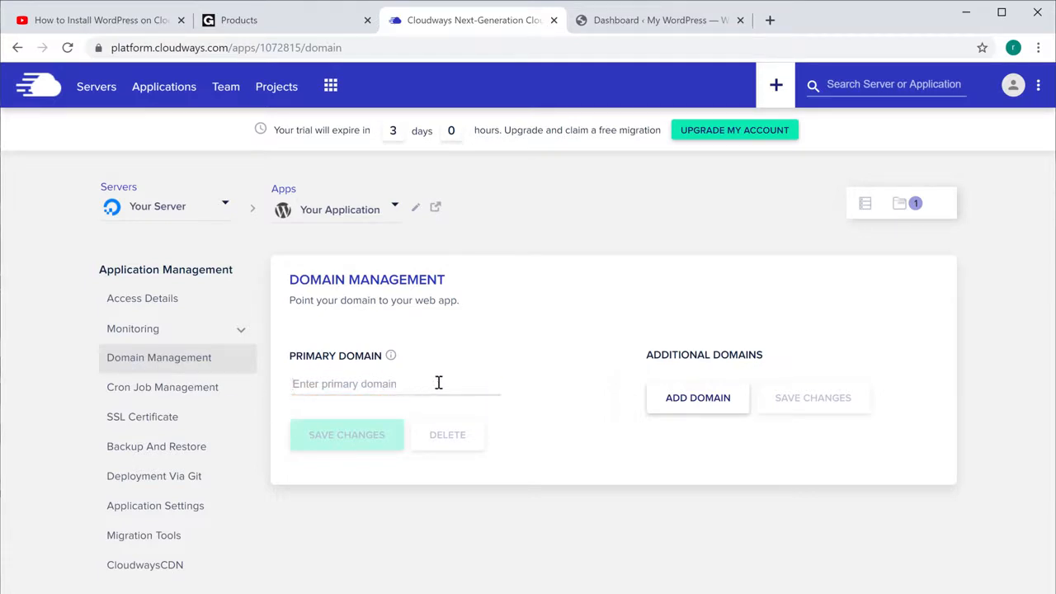
{"action": "type", "text": "storesuit.com"}
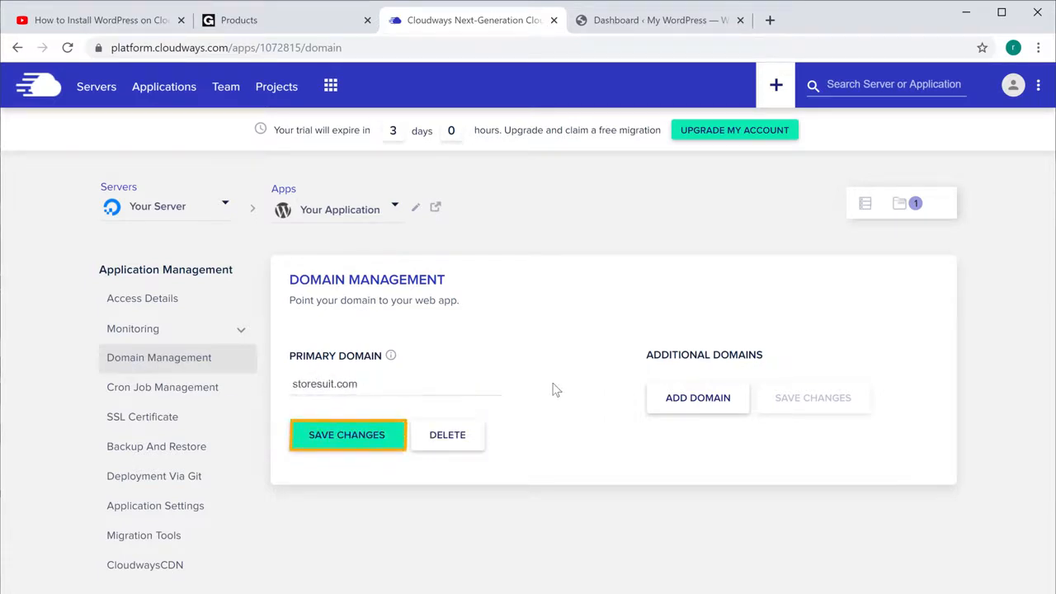
{"action": "left_click", "coordinate": [349, 450]}
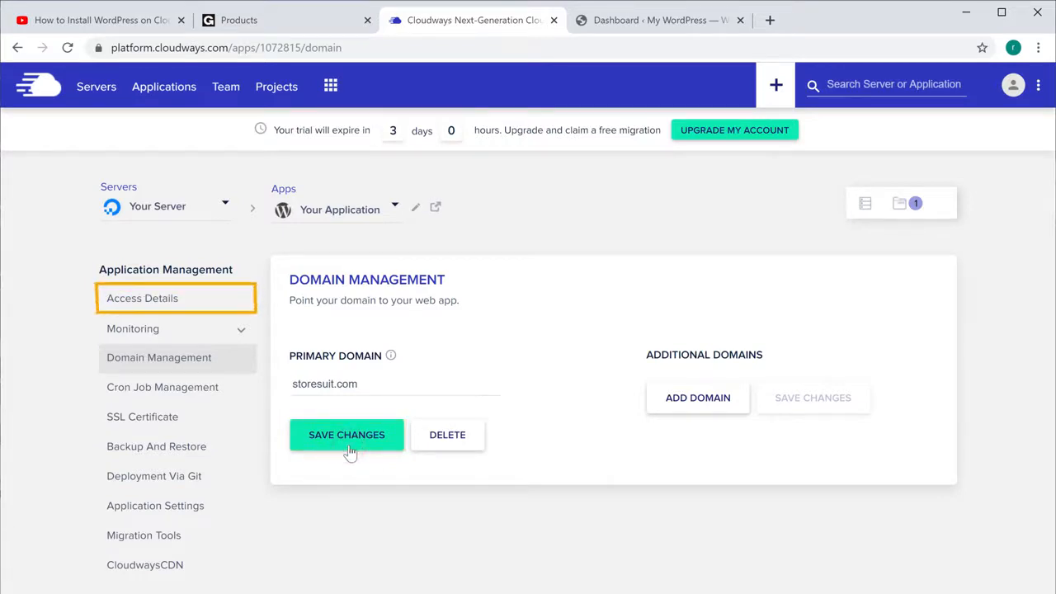
{"action": "left_click", "coordinate": [134, 303]}
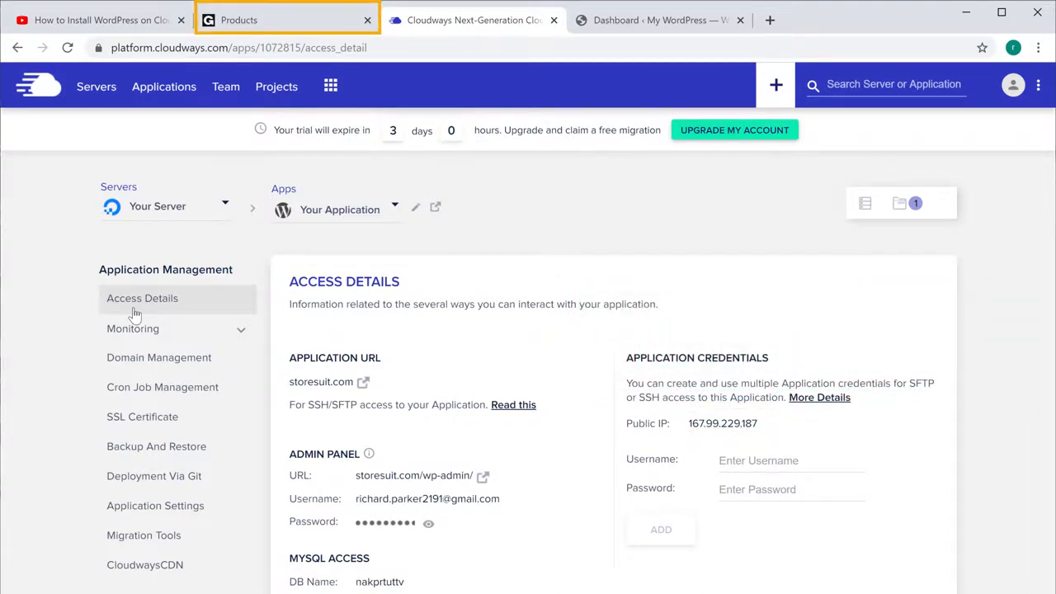
Edit storesuit.com's @ A record in GoDaddy DNS to point to 167.99.229.187
{"action": "left_click", "coordinate": [245, 23]}
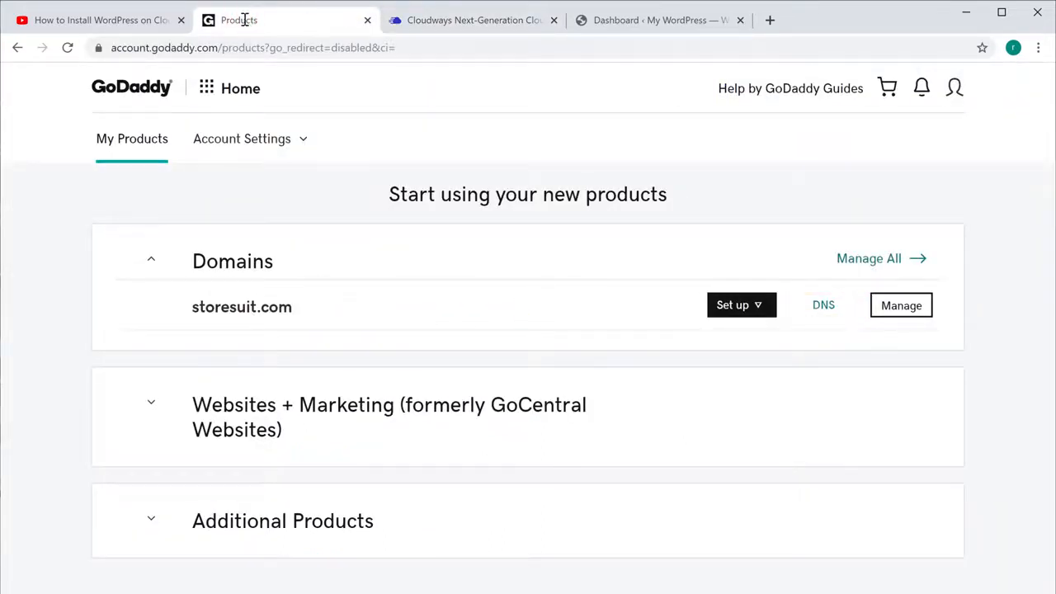
{"action": "left_click", "coordinate": [824, 312]}
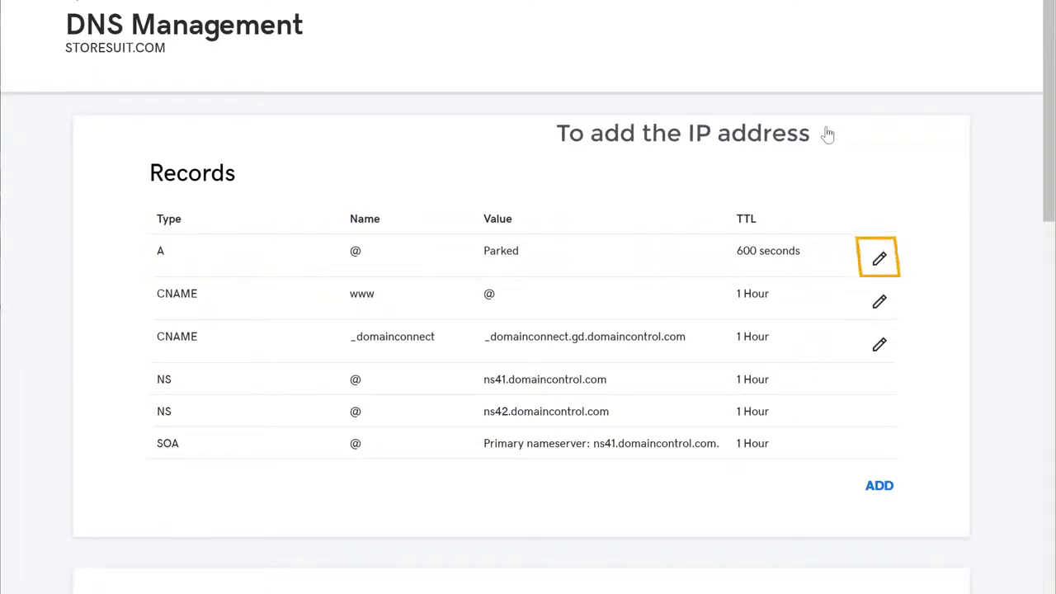
{"action": "left_click", "coordinate": [881, 266]}
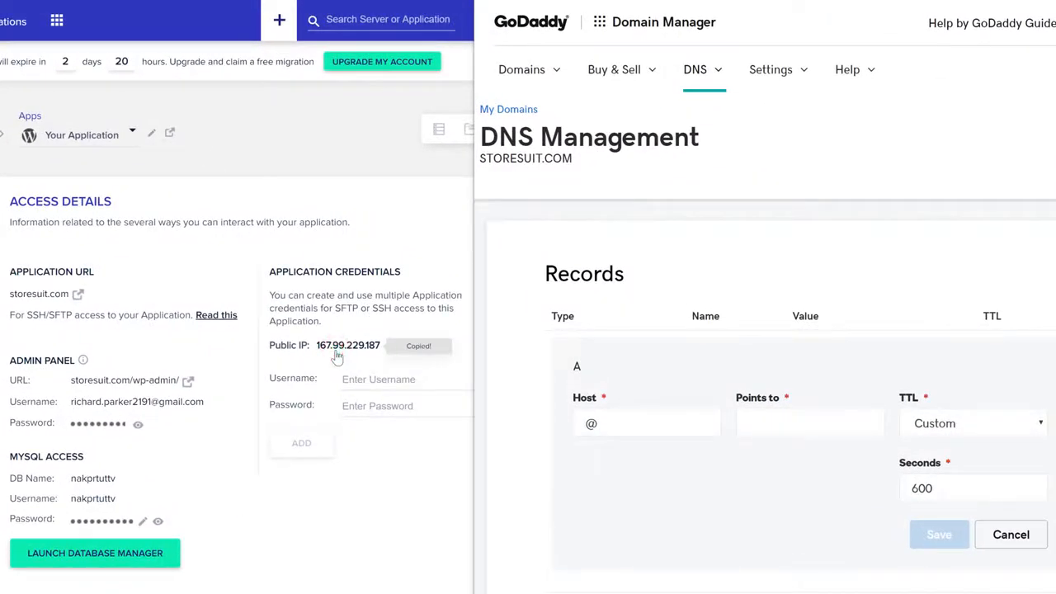
{"action": "left_click", "coordinate": [788, 428]}
{"action": "right_click", "coordinate": [788, 428]}
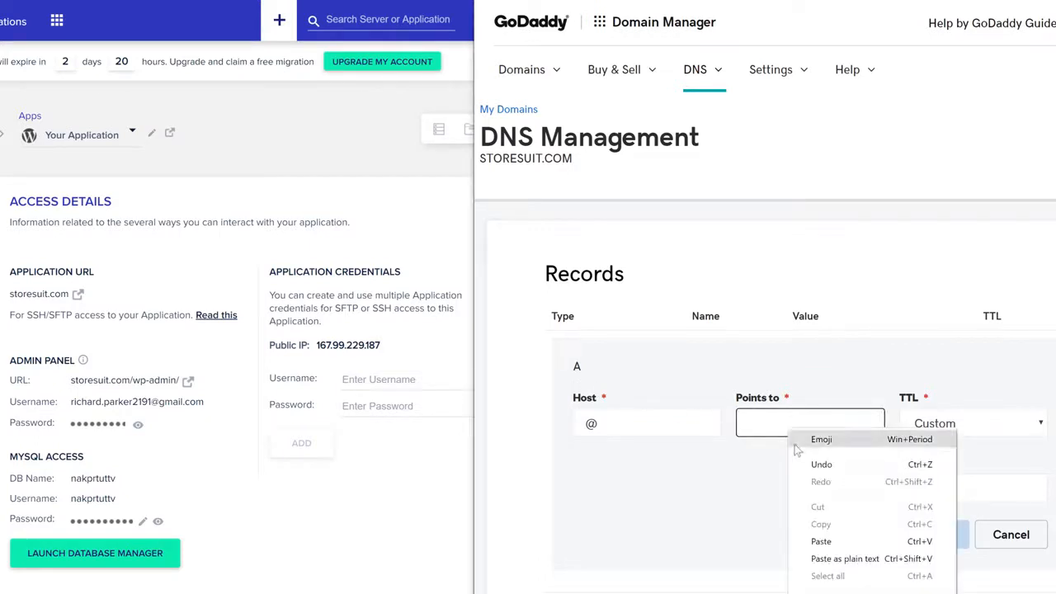
{"action": "left_click", "coordinate": [819, 542]}
{"action": "key", "text": "Tab"}
{"action": "key", "text": "Tab"}
{"action": "key", "text": "Tab"}
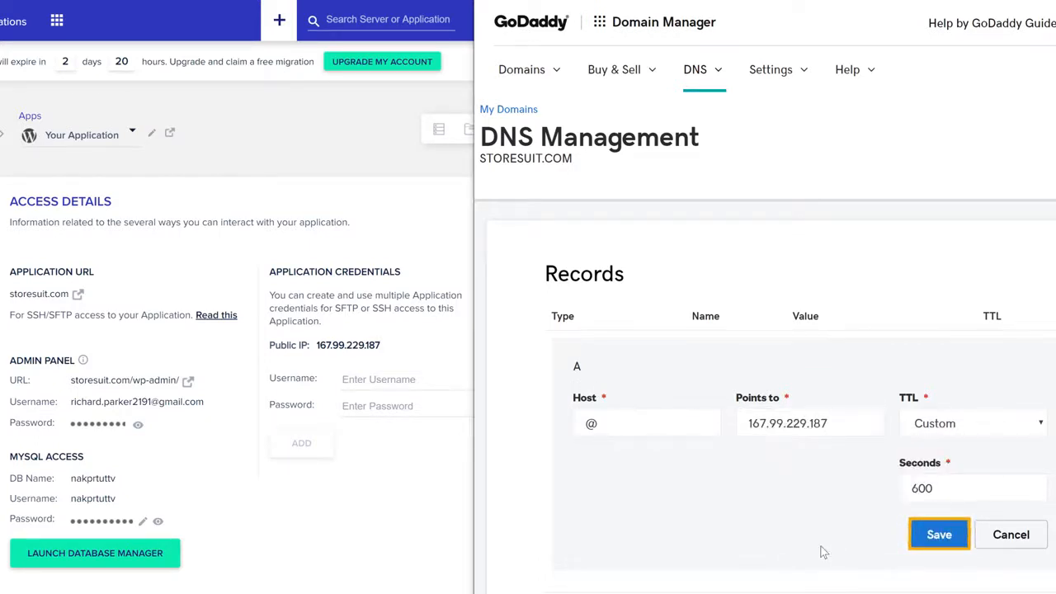
{"action": "left_click", "coordinate": [923, 551]}
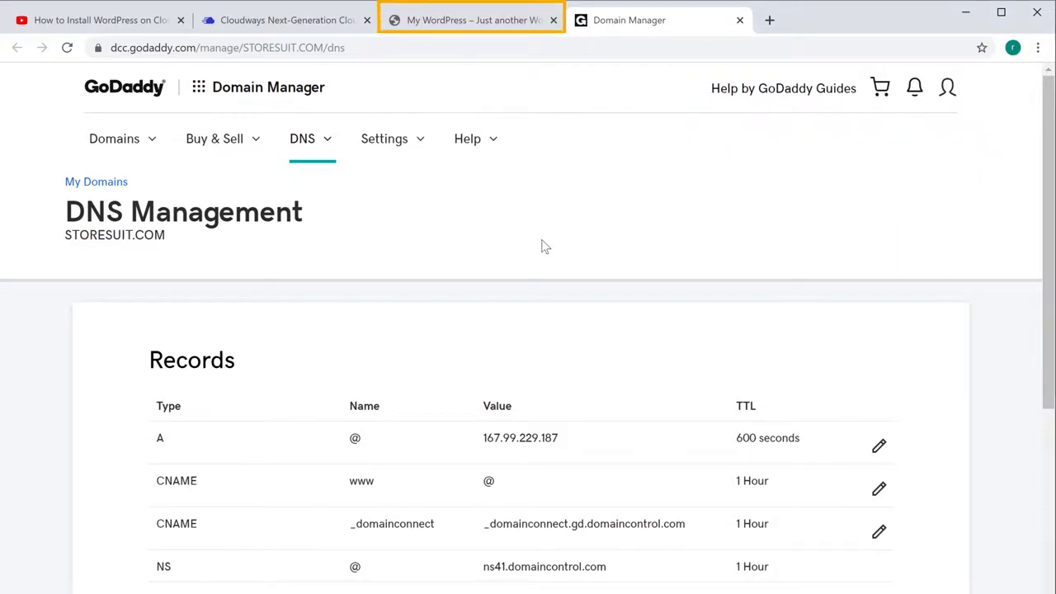
Reload the WordPress tab to confirm storesuit.com now serves the site, then return to Cloudways
{"action": "left_click", "coordinate": [480, 25]}
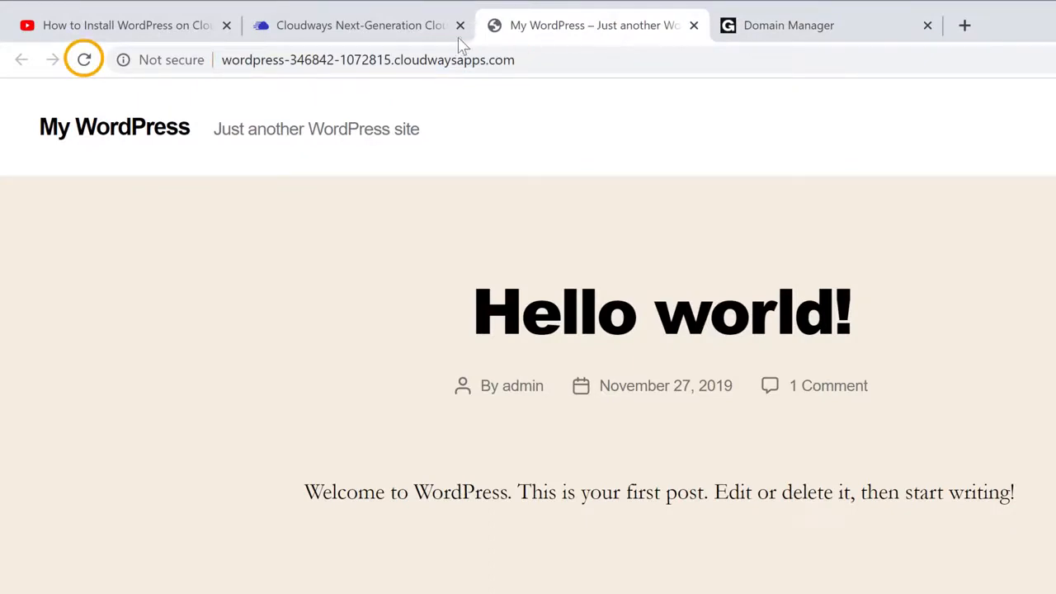
{"action": "left_click", "coordinate": [85, 64]}
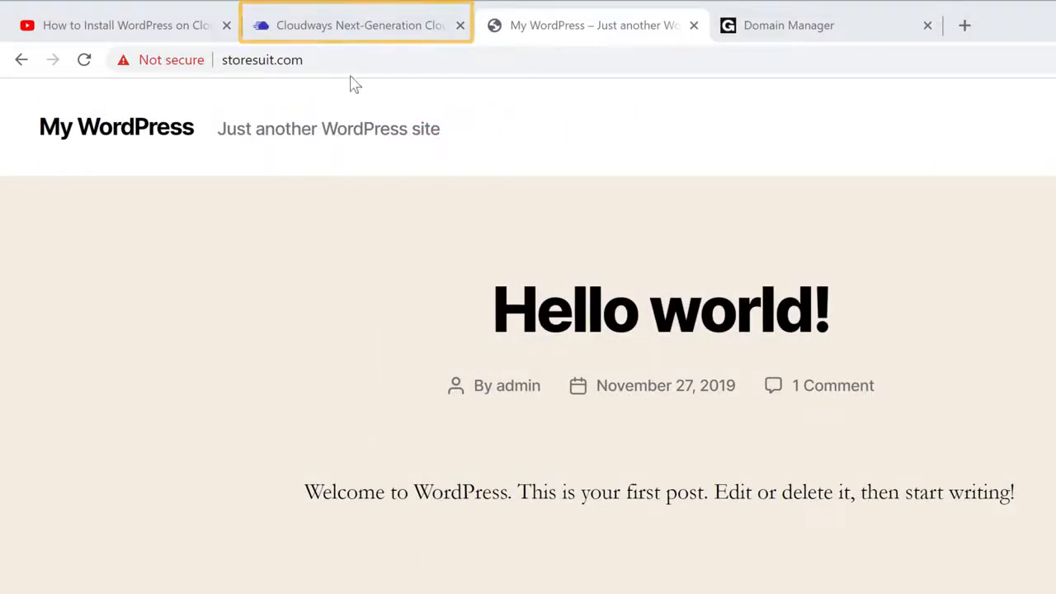
{"action": "left_click", "coordinate": [350, 33]}
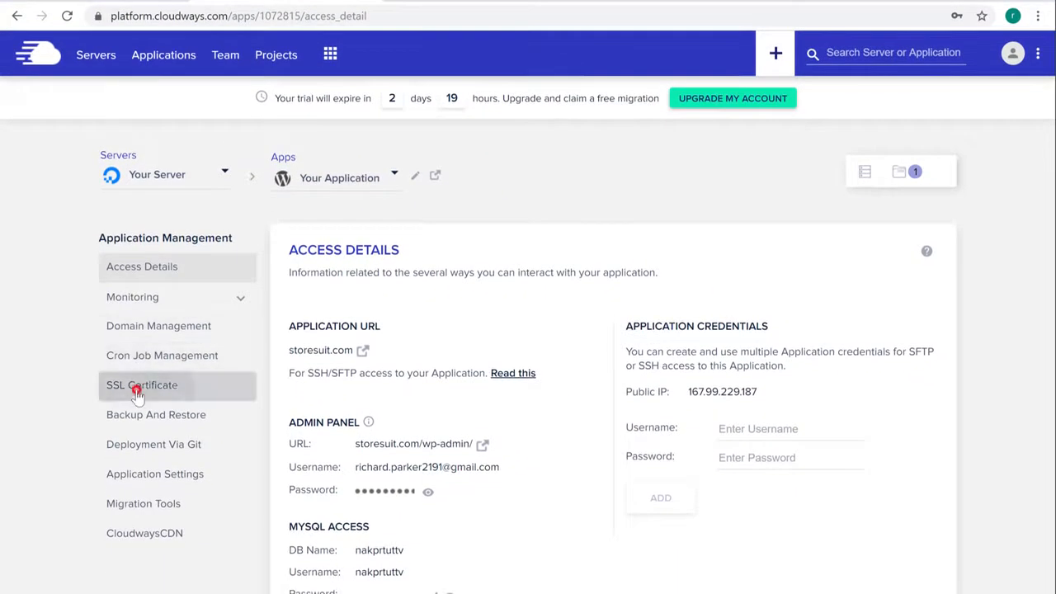
Install a Let's Encrypt certificate for storesuit.com using the account e-mail, then switch to the live site
{"action": "left_click", "coordinate": [138, 397]}
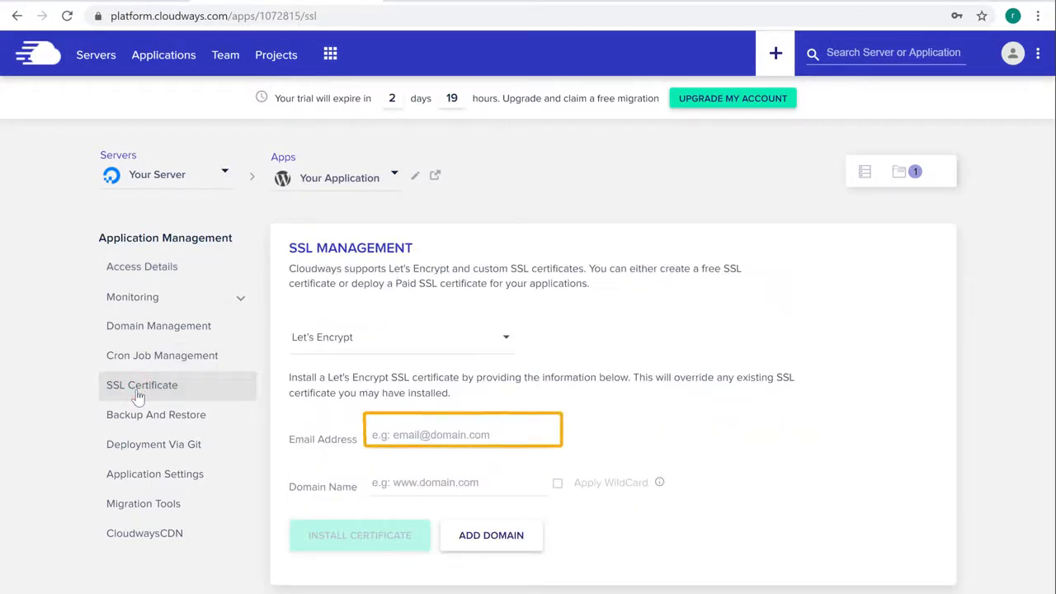
{"action": "left_click", "coordinate": [504, 434]}
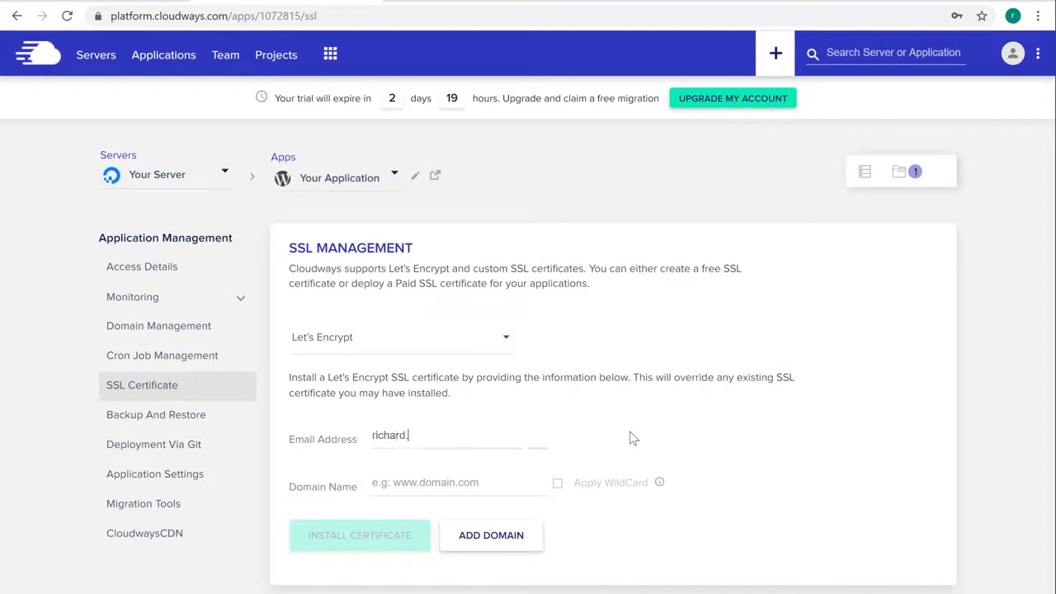
{"action": "key", "text": "Tab"}
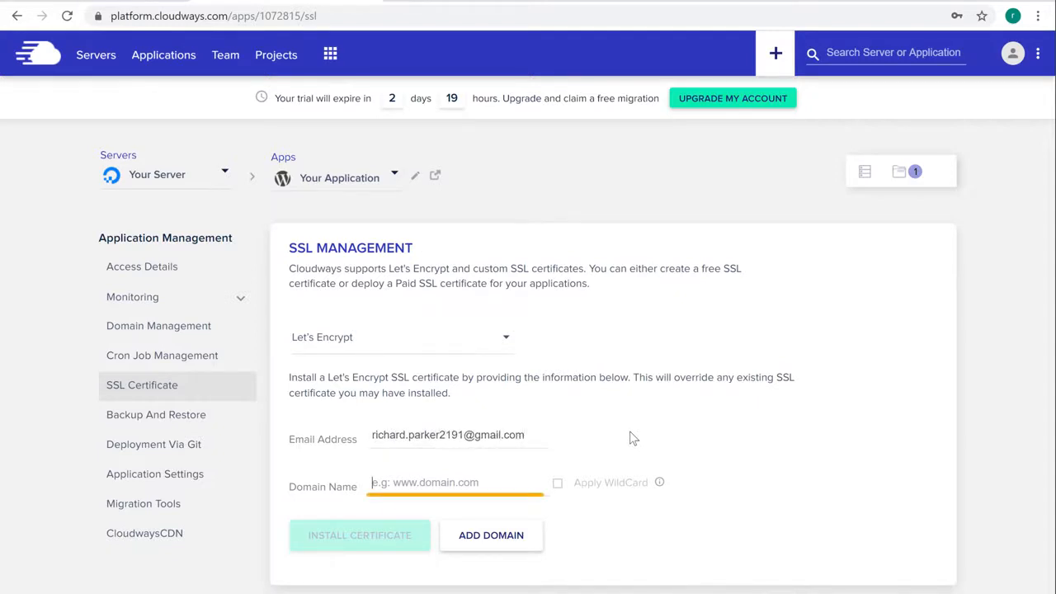
{"action": "type", "text": "storesuit.com"}
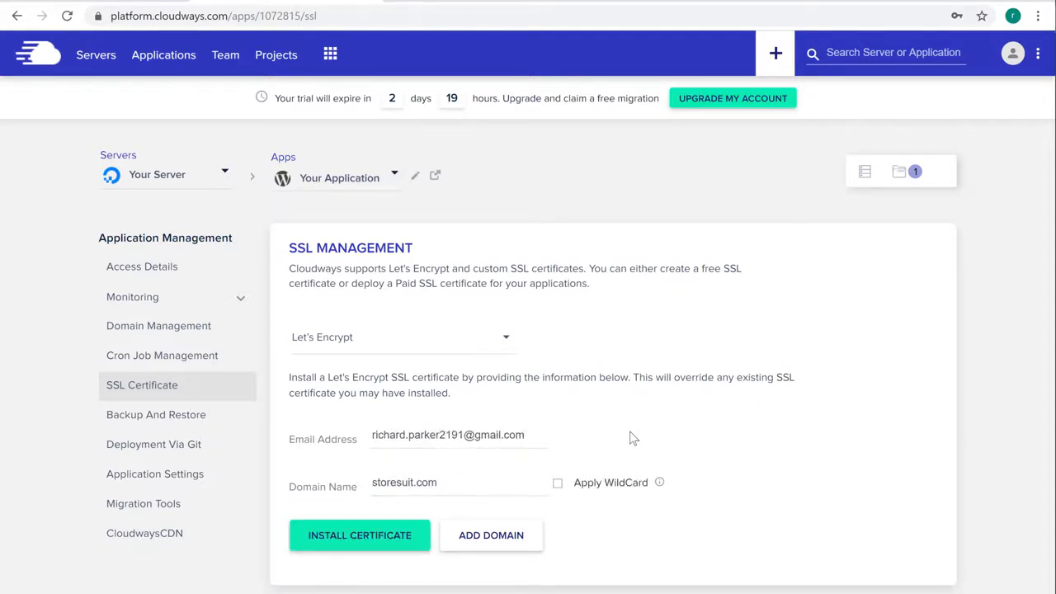
{"action": "key", "text": "Tab"}
{"action": "left_click", "coordinate": [360, 536]}
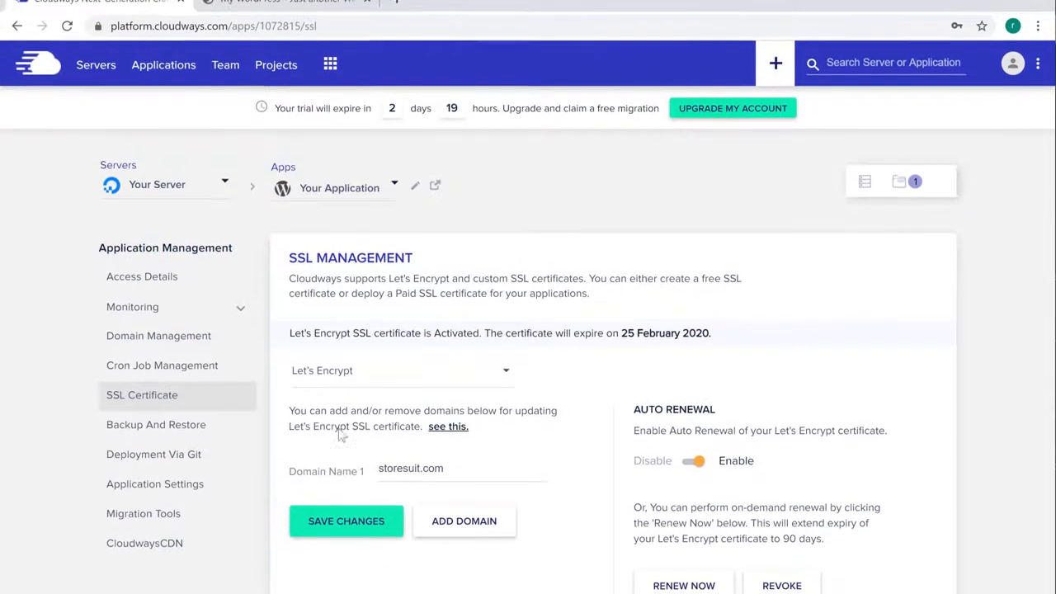
{"action": "left_click", "coordinate": [253, 25]}
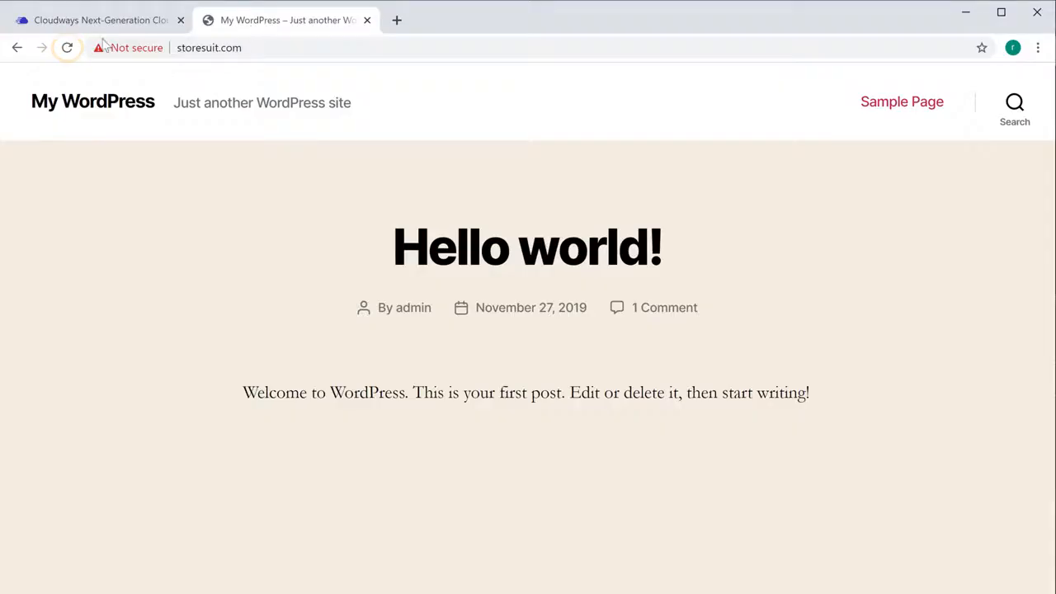
Reload storesuit.com to confirm it loads over HTTPS, then return to Cloudways SSL Management
{"action": "left_click", "coordinate": [67, 48]}
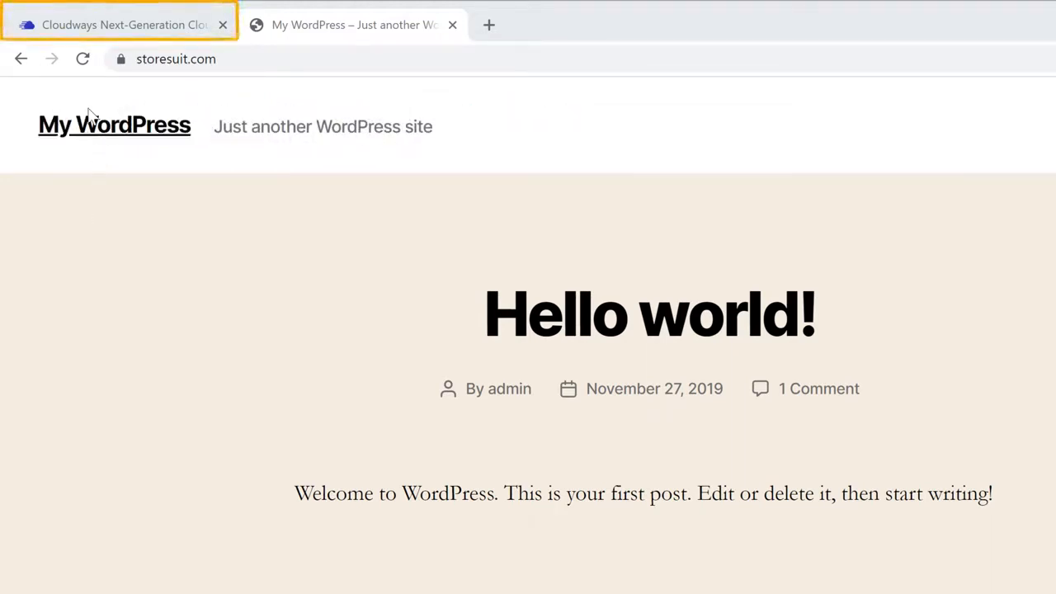
{"action": "left_click", "coordinate": [82, 30]}
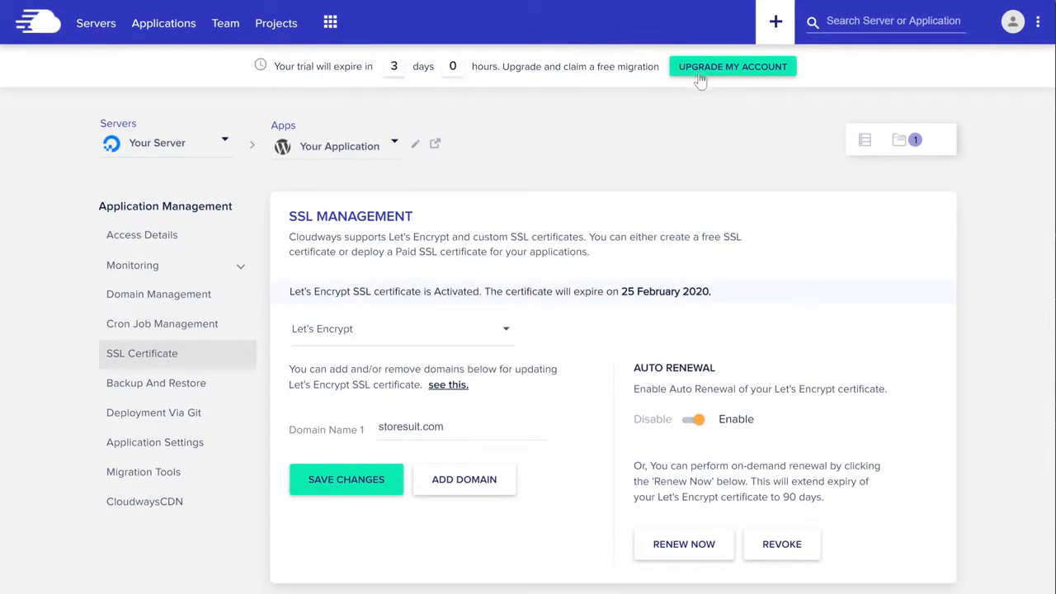
Upgrade the Cloudways trial by authorising the billing card, then dismiss the thank-you screen
{"action": "left_click", "coordinate": [703, 71]}
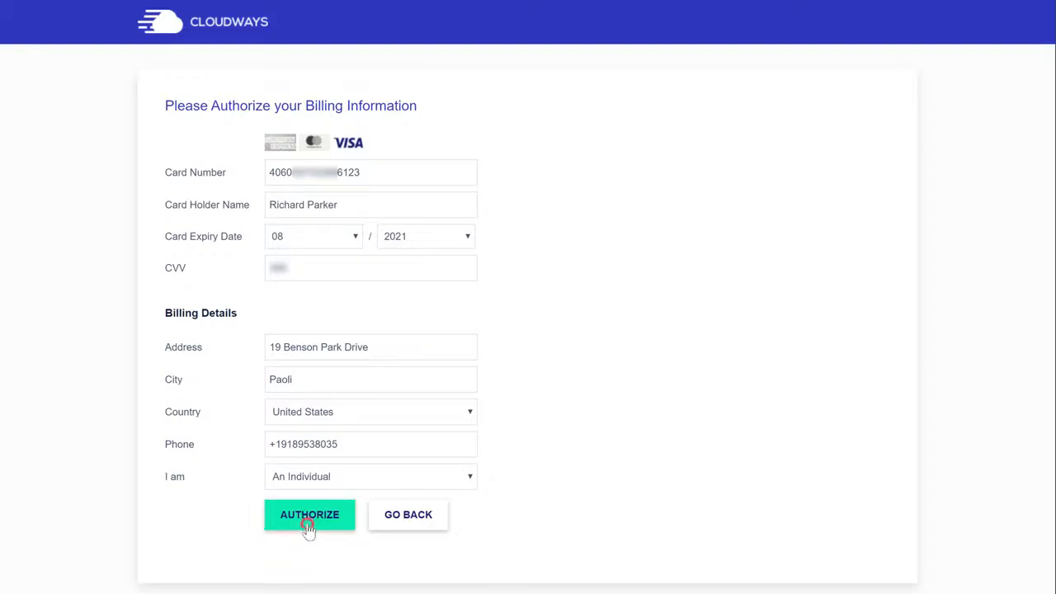
{"action": "left_click", "coordinate": [308, 515]}
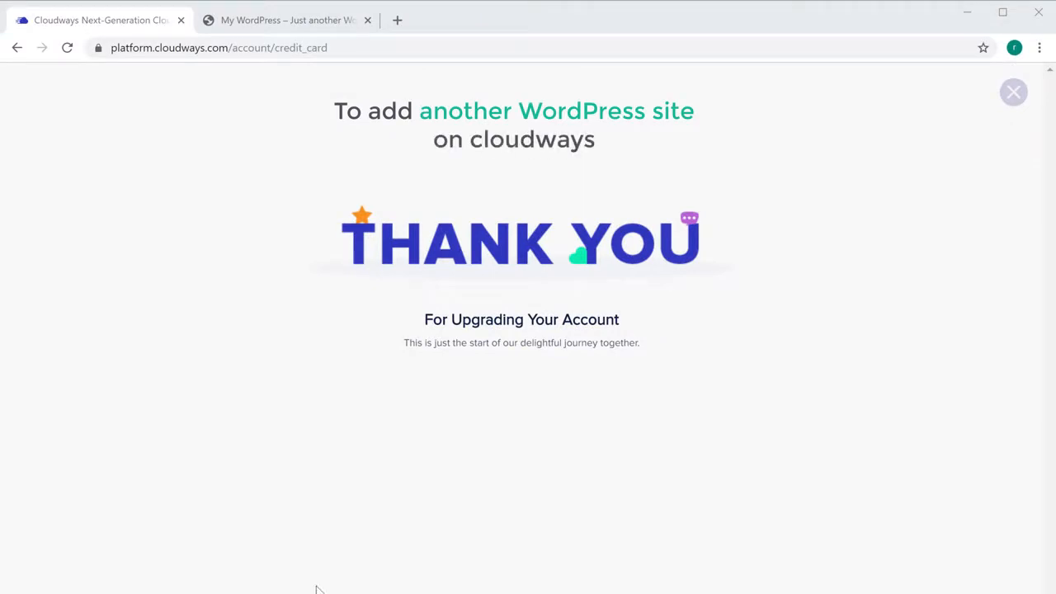
{"action": "left_click", "coordinate": [1015, 95]}
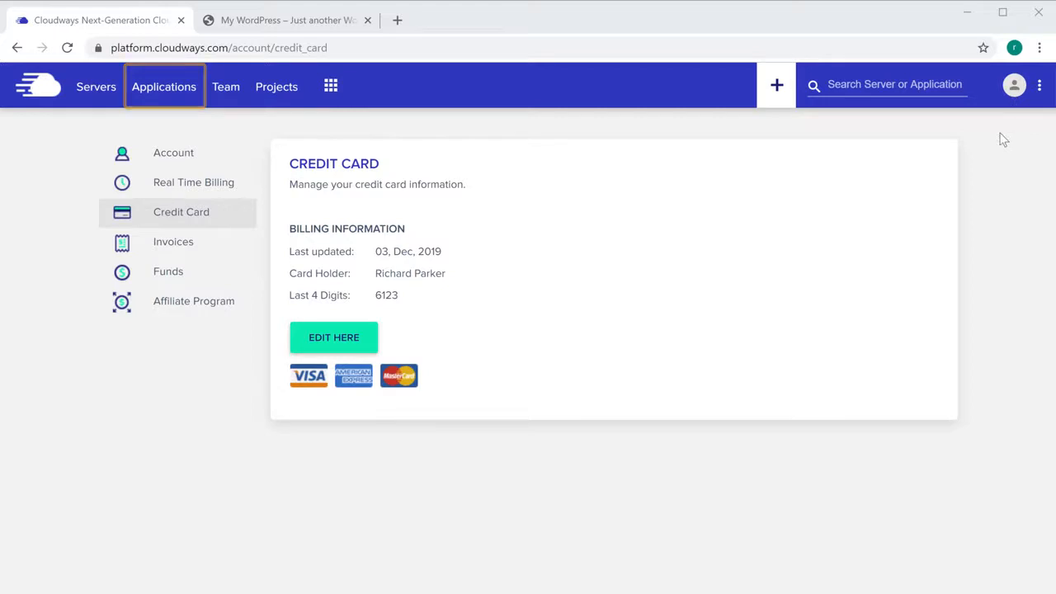
Add a WordPress Version 5.2.4 application named My Second Site on Your Server
{"action": "left_click", "coordinate": [166, 100]}
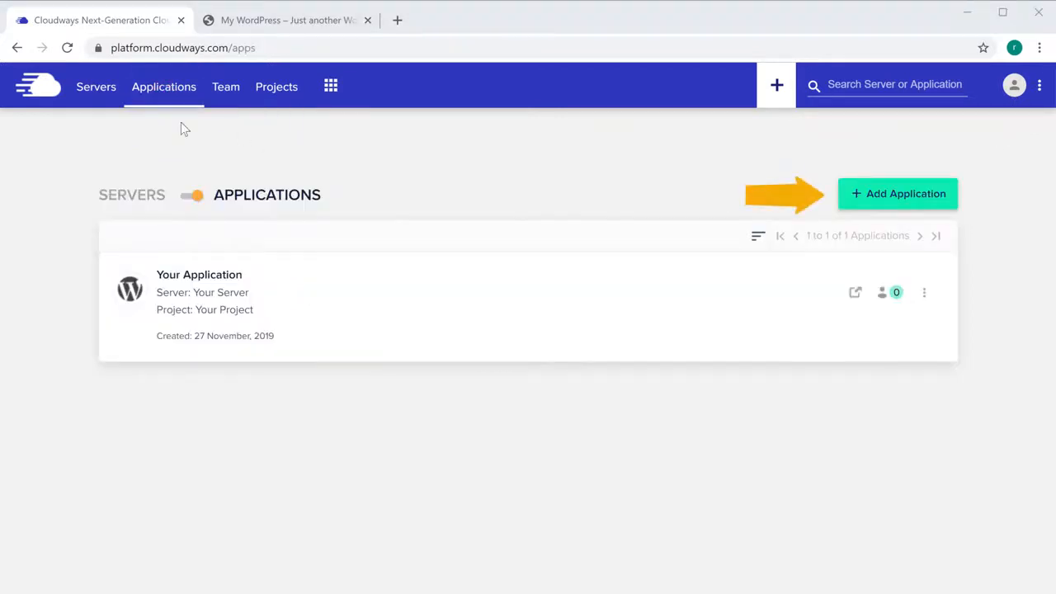
{"action": "left_click", "coordinate": [883, 206]}
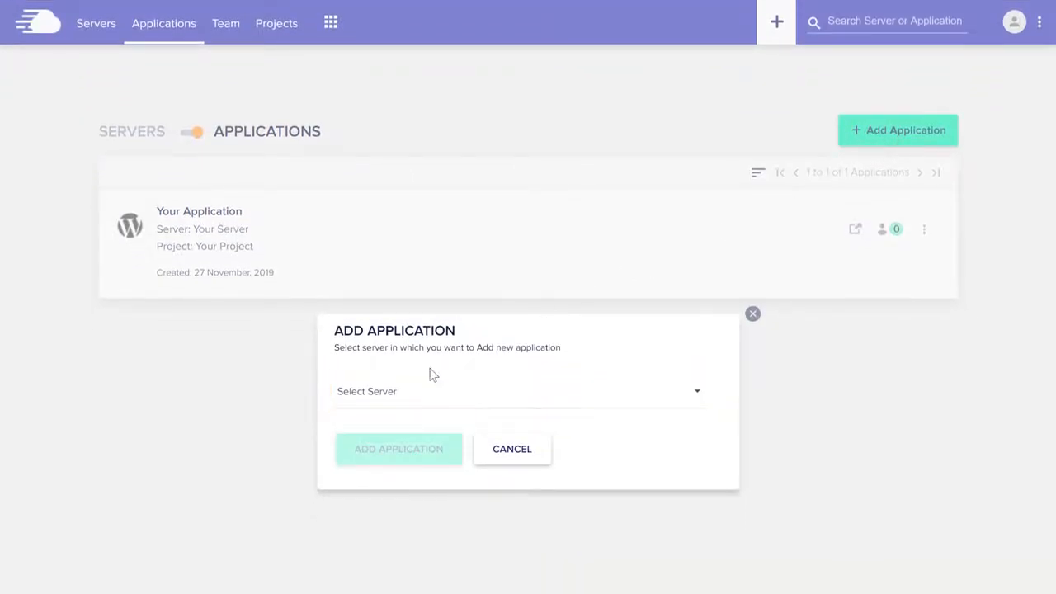
{"action": "left_click", "coordinate": [387, 406]}
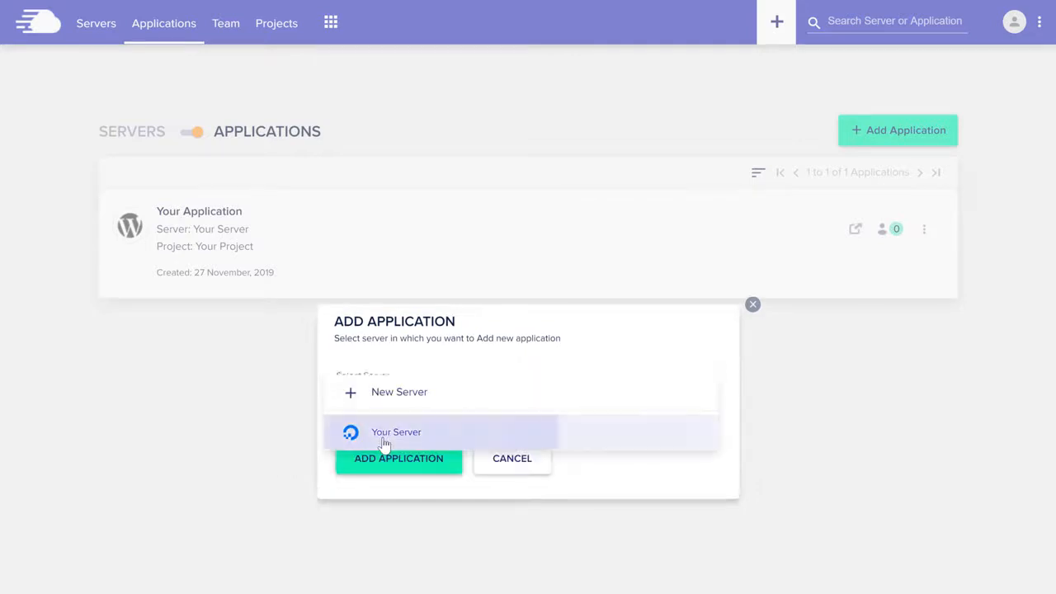
{"action": "left_click", "coordinate": [384, 437]}
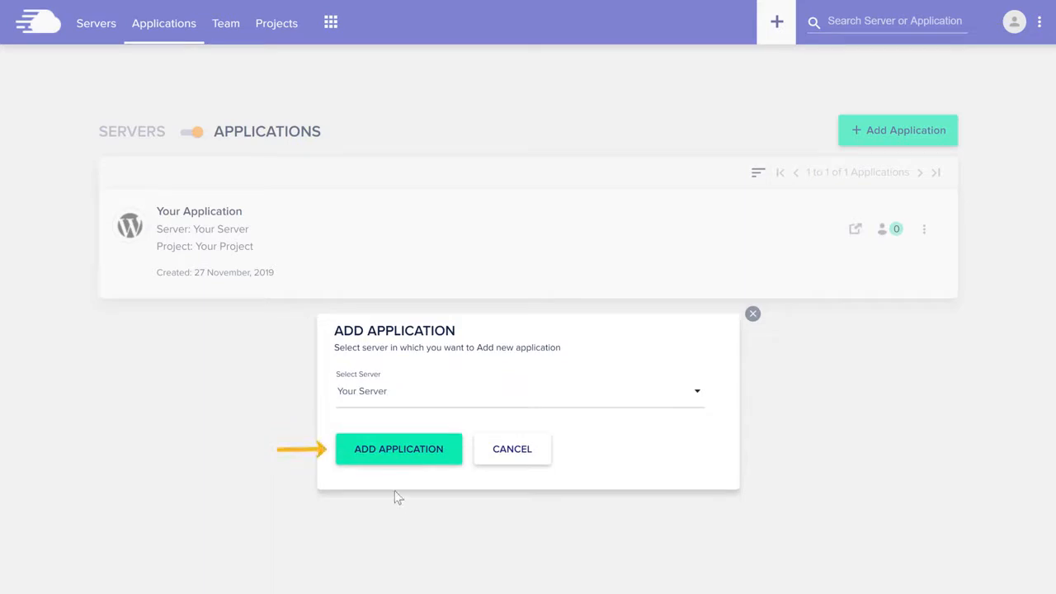
{"action": "left_click", "coordinate": [397, 459]}
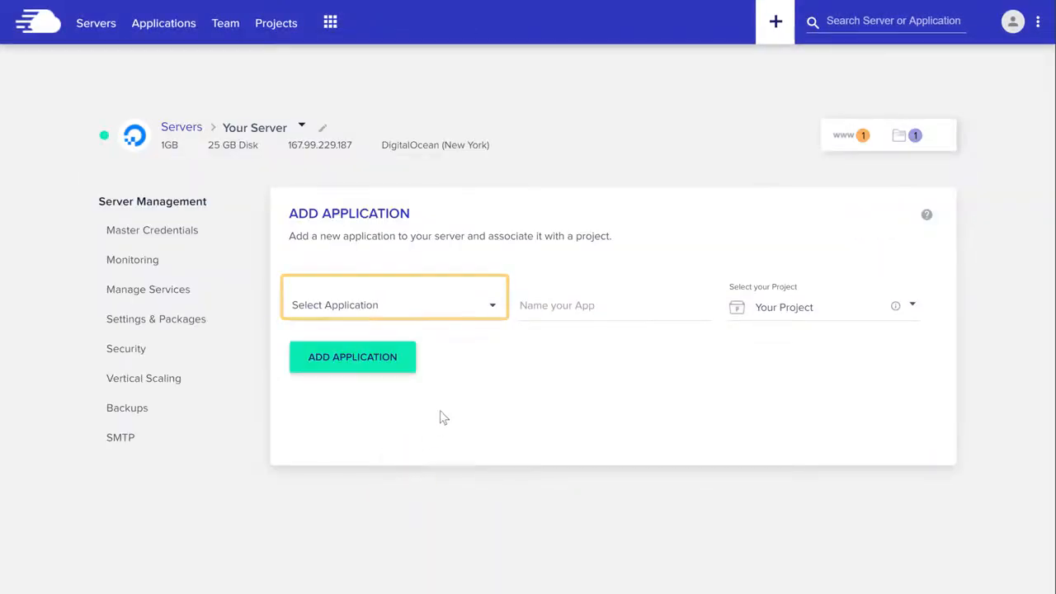
{"action": "left_click", "coordinate": [491, 311]}
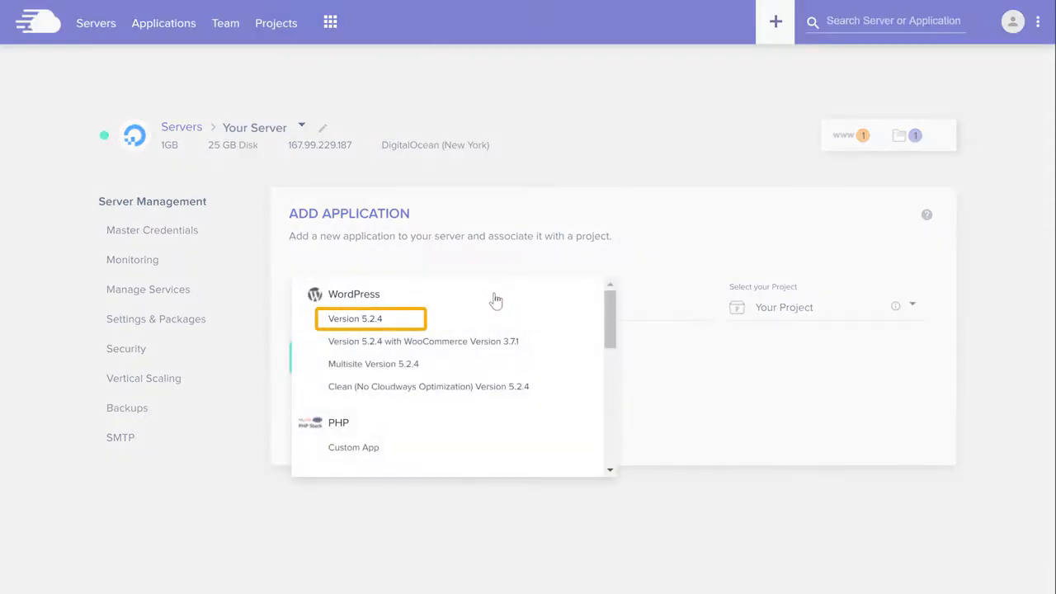
{"action": "left_click", "coordinate": [345, 326]}
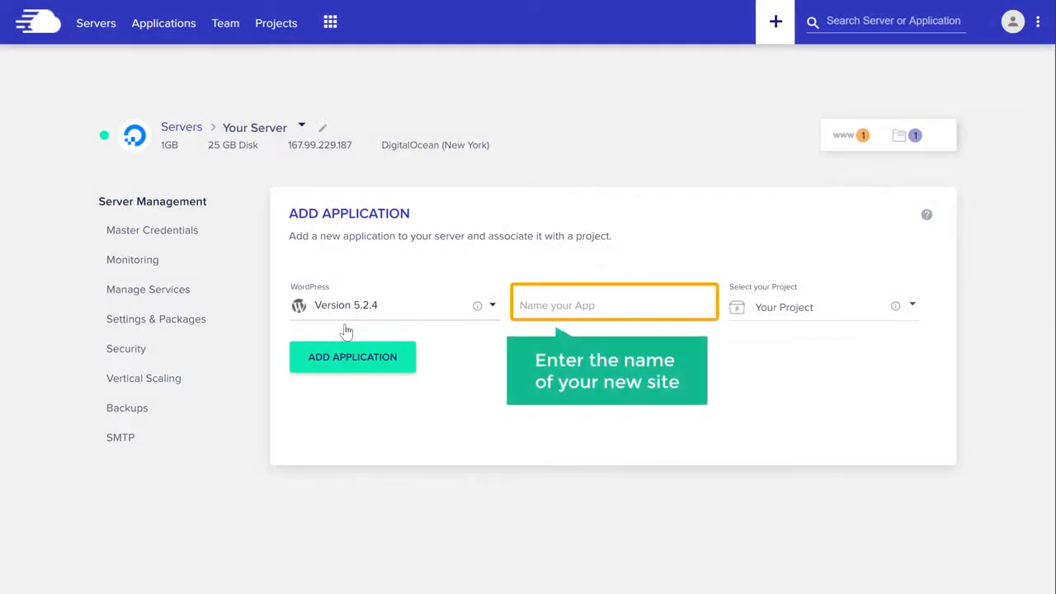
{"action": "left_click", "coordinate": [603, 307]}
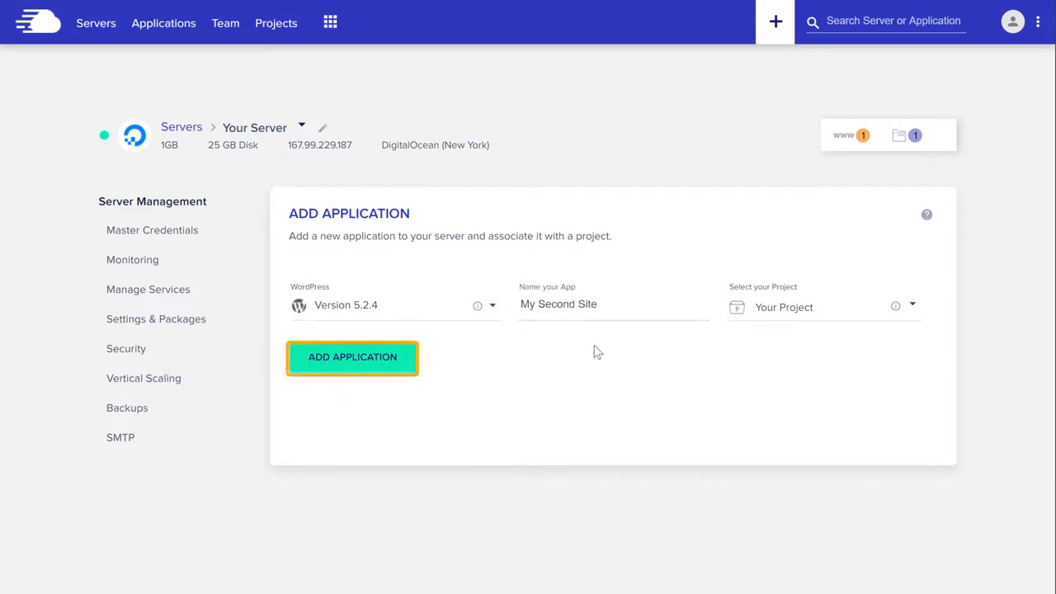
{"action": "left_click", "coordinate": [352, 363]}
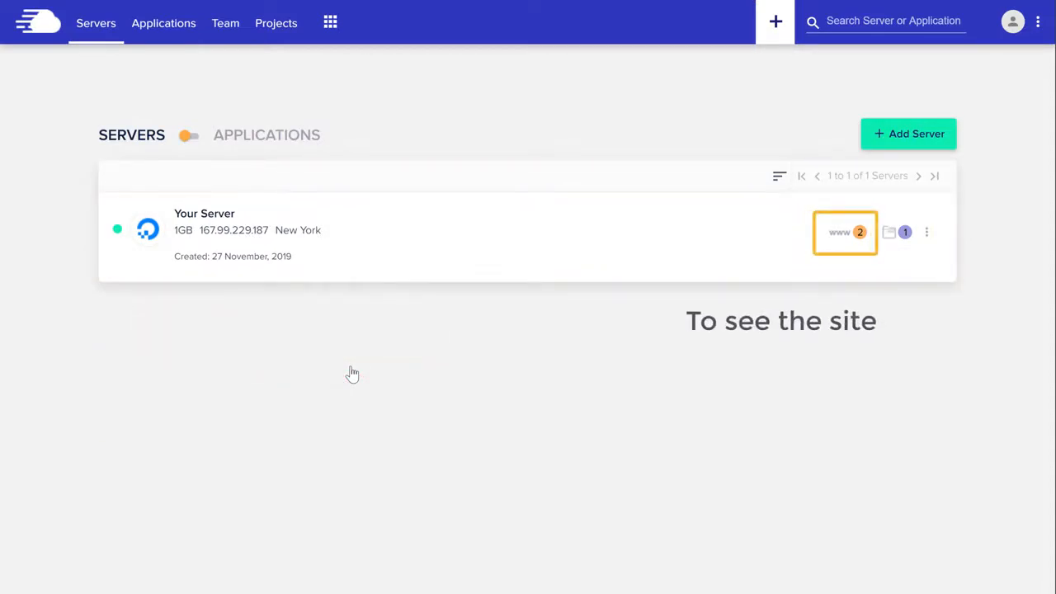
Open My Second Site from the server's applications list and view its site in a new tab
{"action": "left_click", "coordinate": [860, 236]}
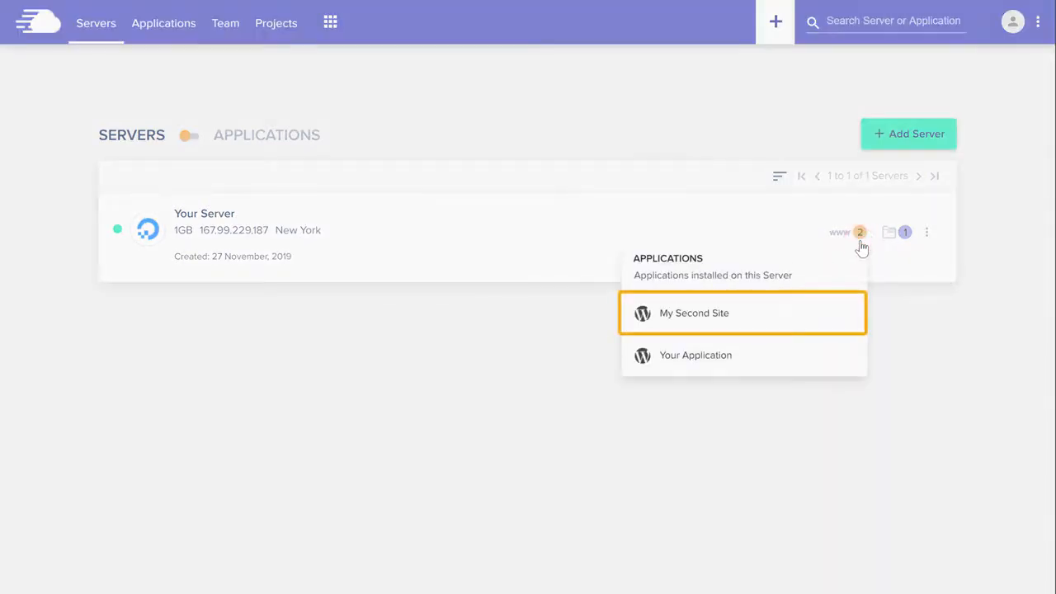
{"action": "left_click", "coordinate": [691, 322]}
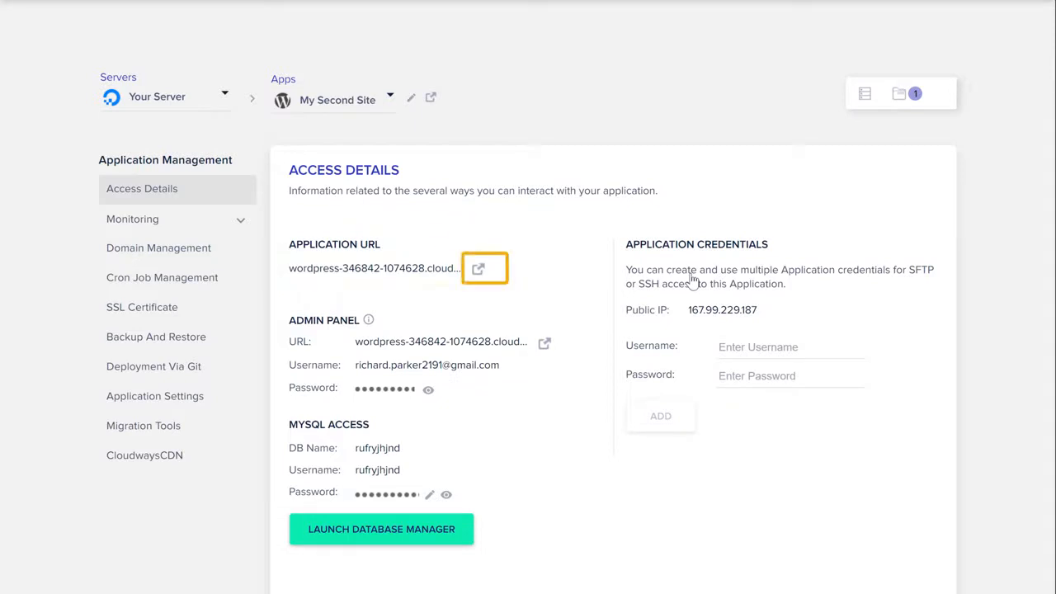
{"action": "left_click", "coordinate": [479, 272]}
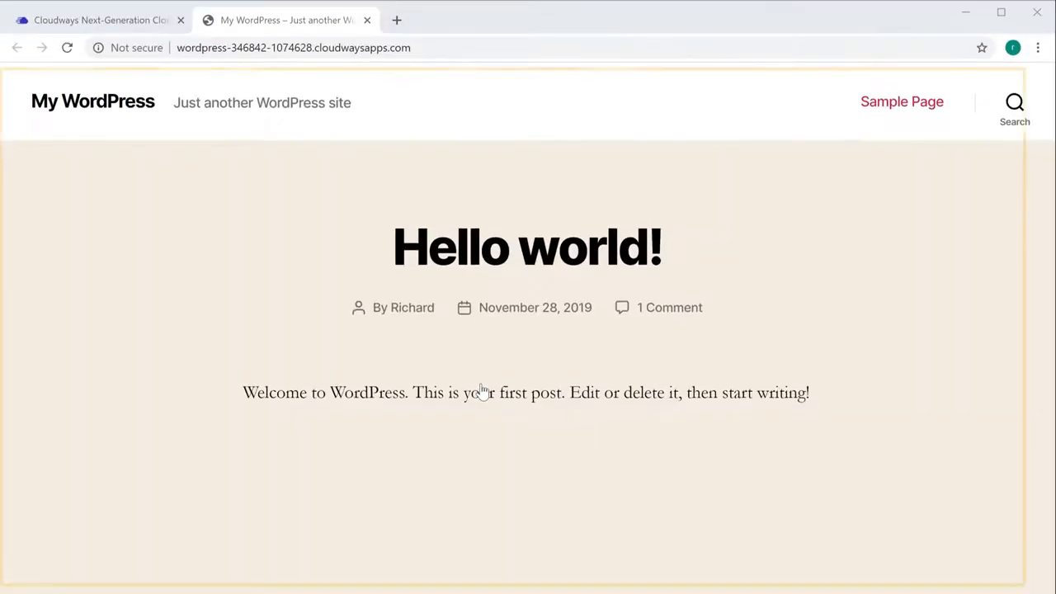